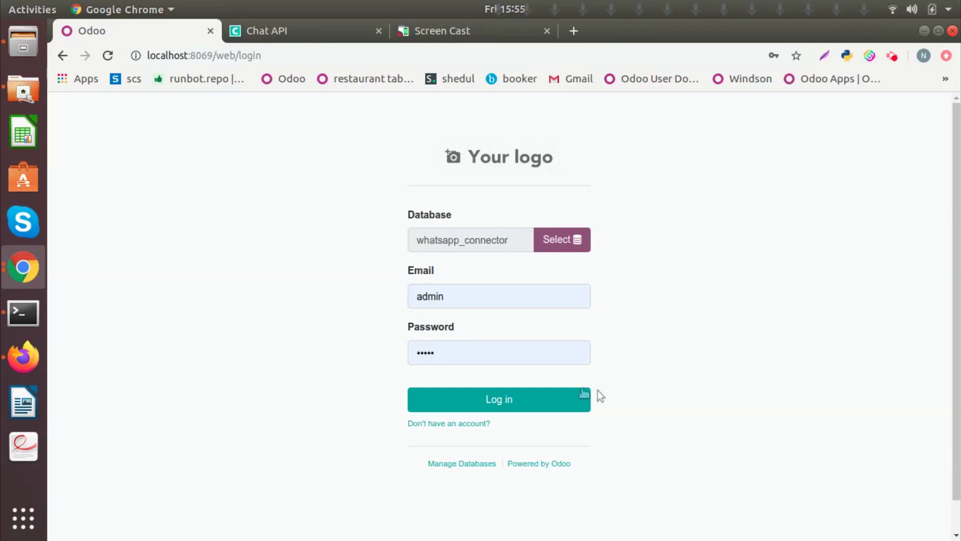
Step: Log in to the whatsapp_connector database and bring up the Odoo apps menu
click(516, 405)
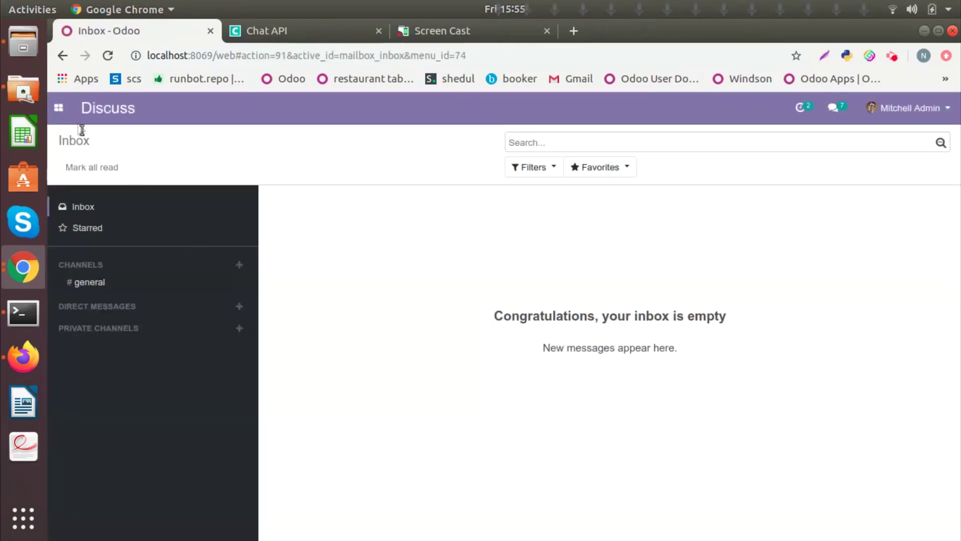
click(62, 107)
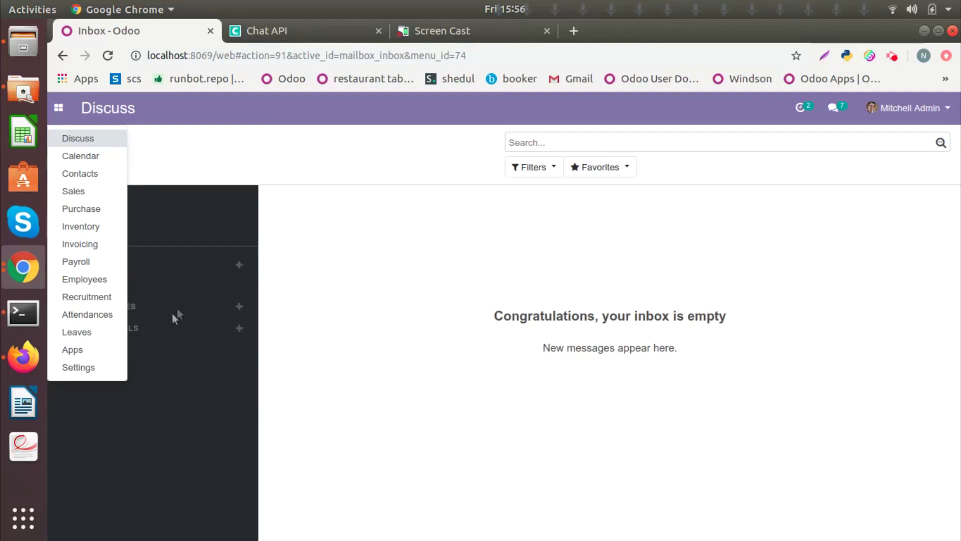
Step: Open the SerpentCS company from Settings > Companies for editing, showing its Whatsapp Configuration tab
click(104, 365)
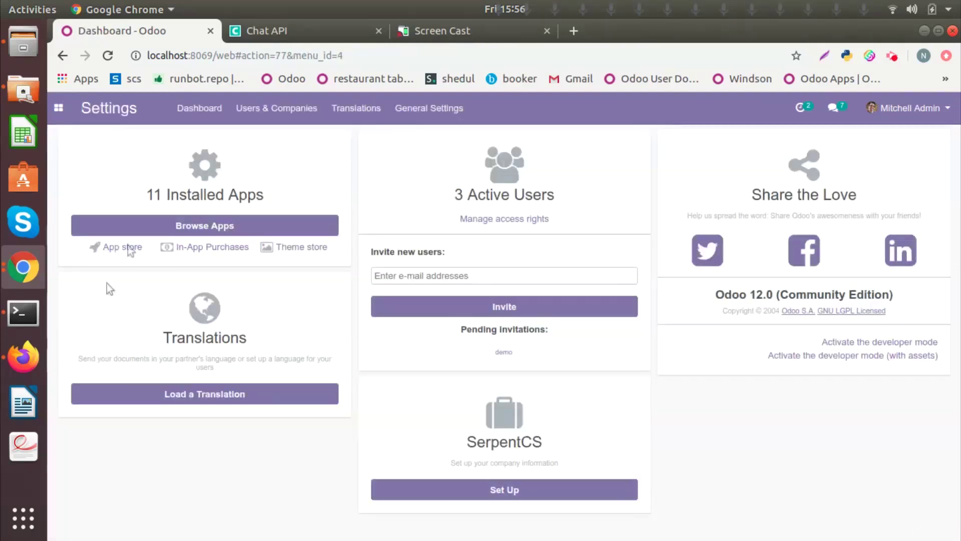
click(264, 107)
click(270, 157)
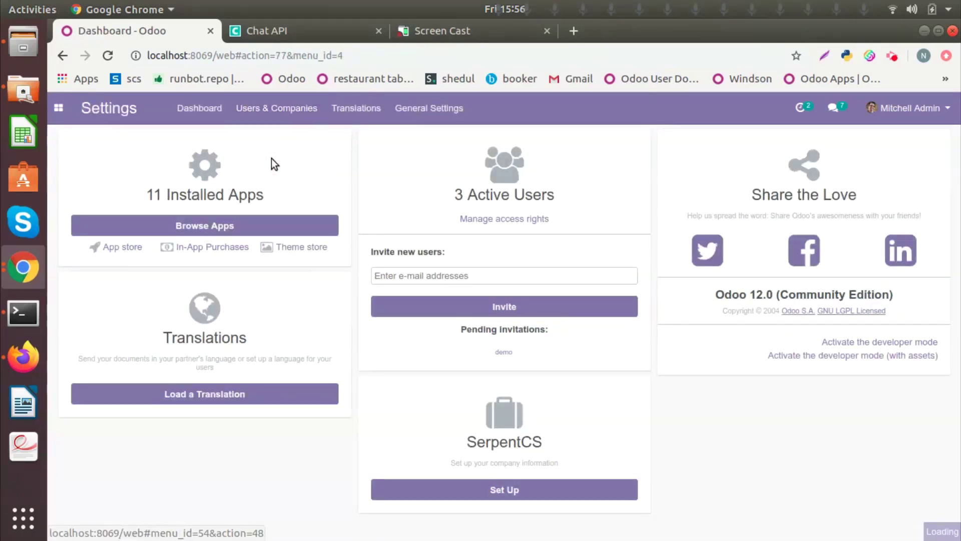
click(123, 221)
click(67, 164)
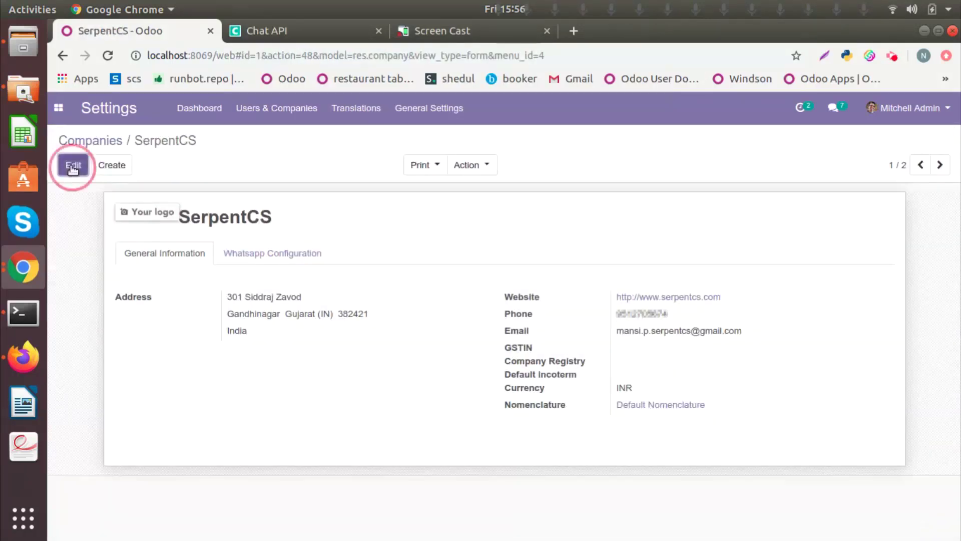
click(270, 281)
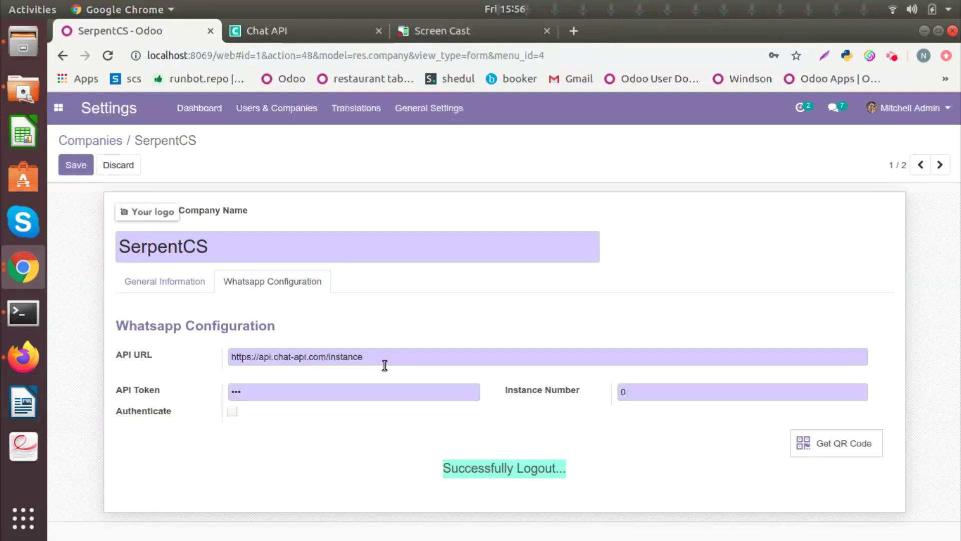
click(302, 31)
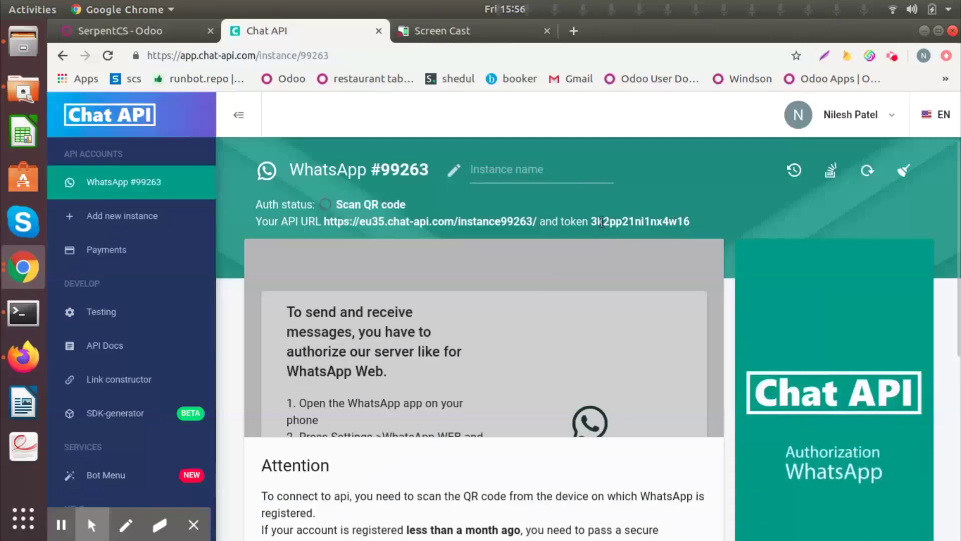
Step: Copy the Chat API instance token into SerpentCS's API Token field, replacing the old value
drag(592, 219, 692, 221)
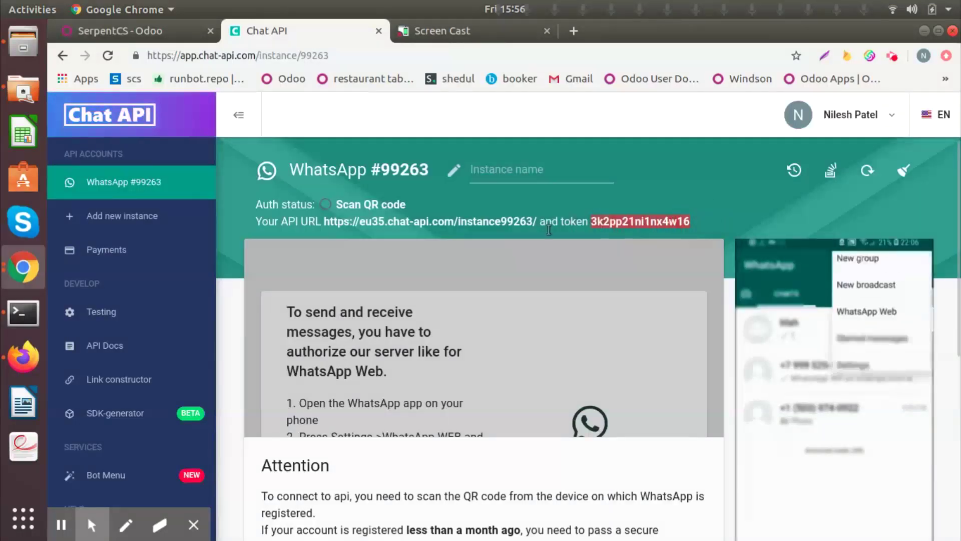
click(509, 224)
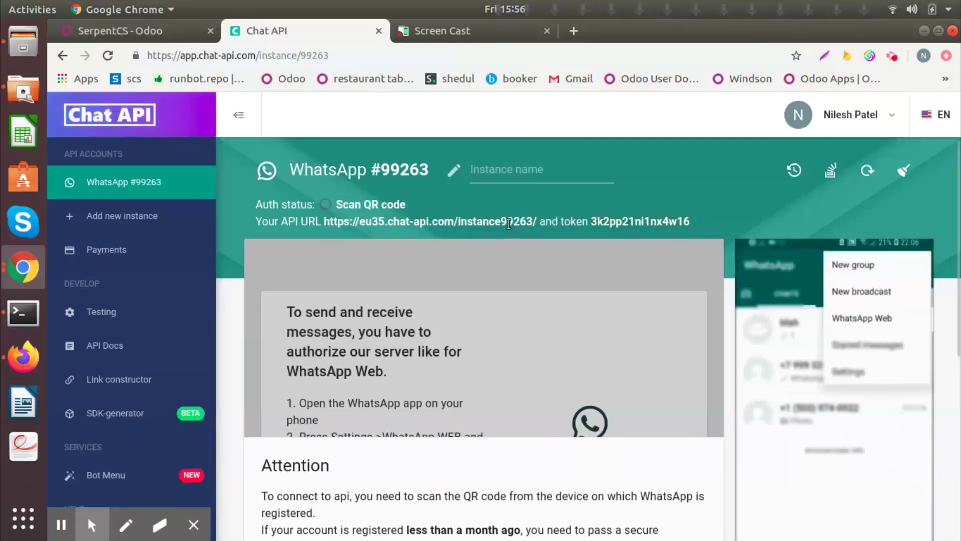
click(139, 41)
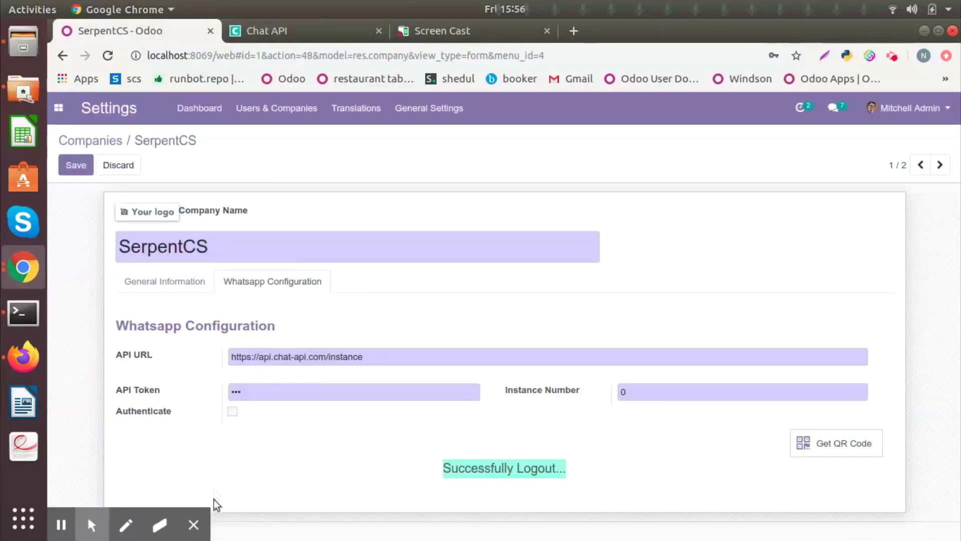
click(299, 22)
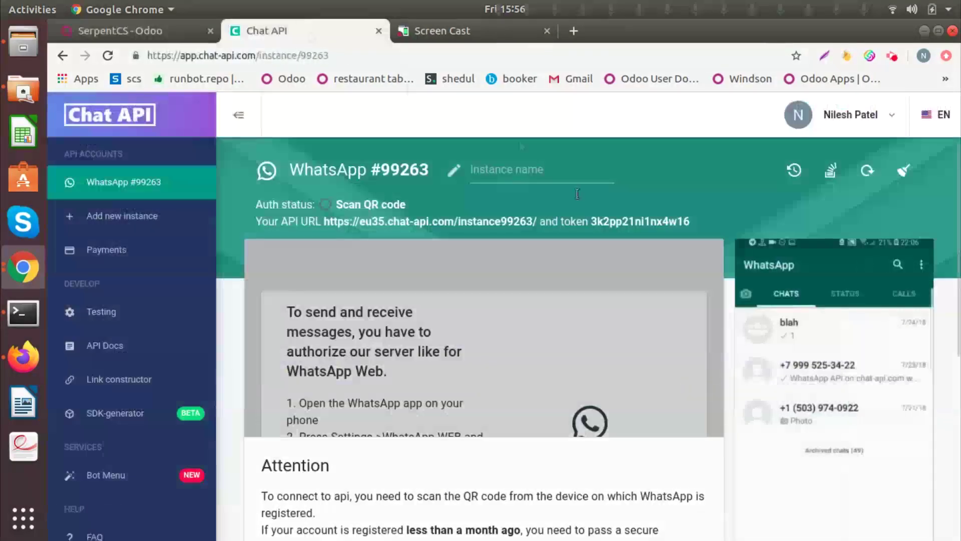
double_click(653, 223)
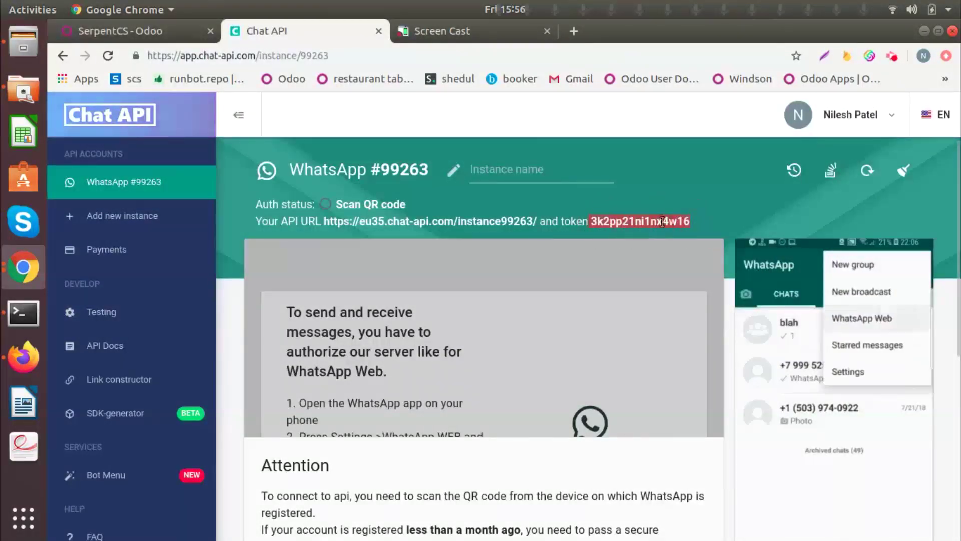
right_click(664, 225)
click(671, 232)
click(120, 31)
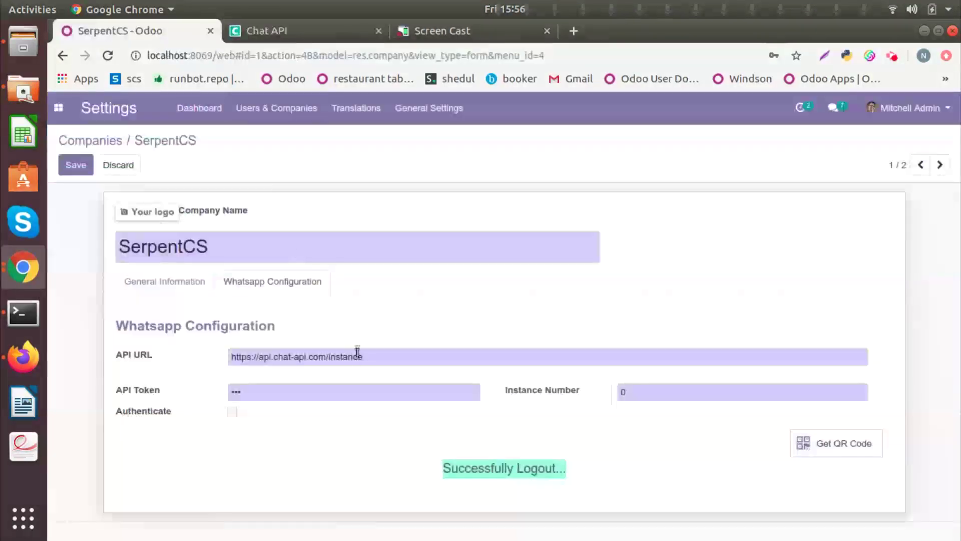
click(318, 389)
key(BackSpace)
key(BackSpace)
key(BackSpace)
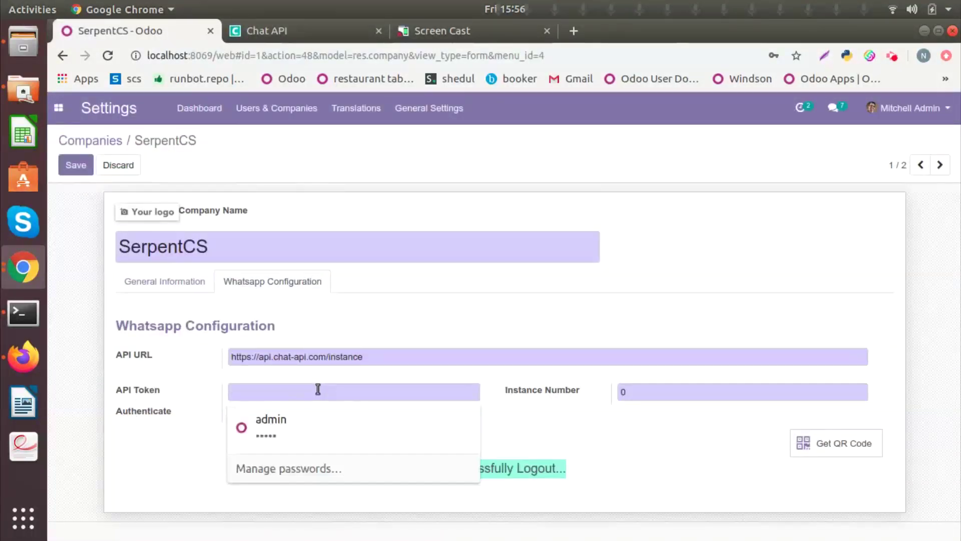
key(ctrl+v)
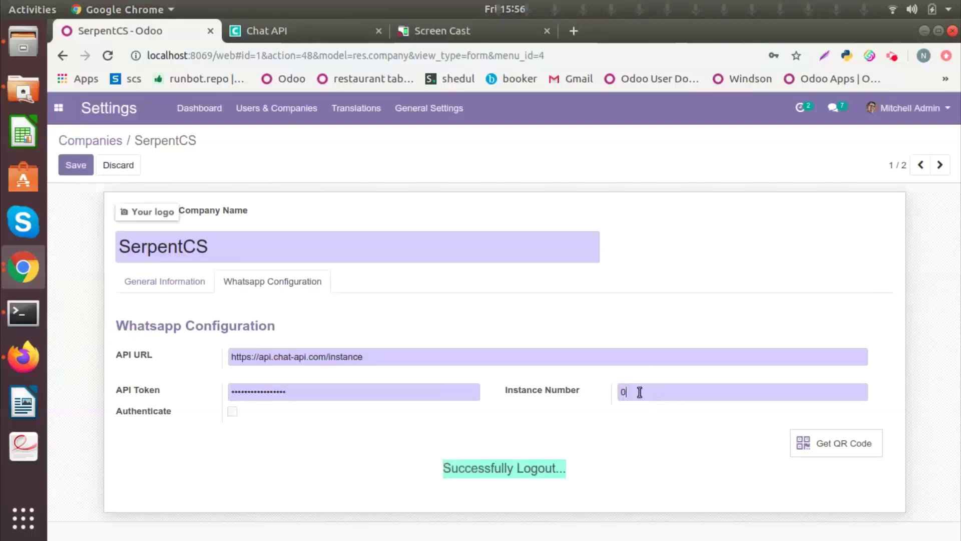
Step: Copy instance number 99263 into the Instance Number field and save the company
key(ctrl+Tab)
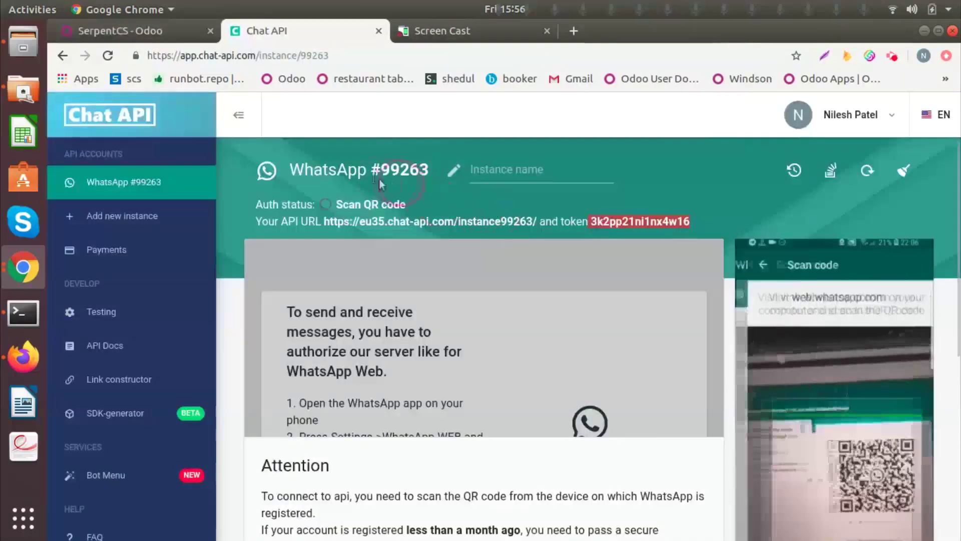
click(393, 165)
double_click(394, 169)
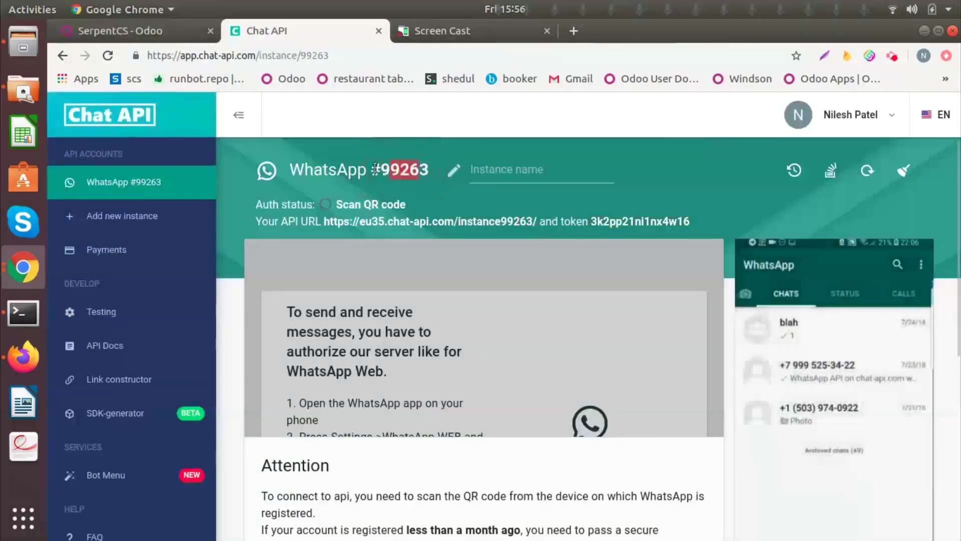
drag(379, 169, 428, 170)
right_click(414, 167)
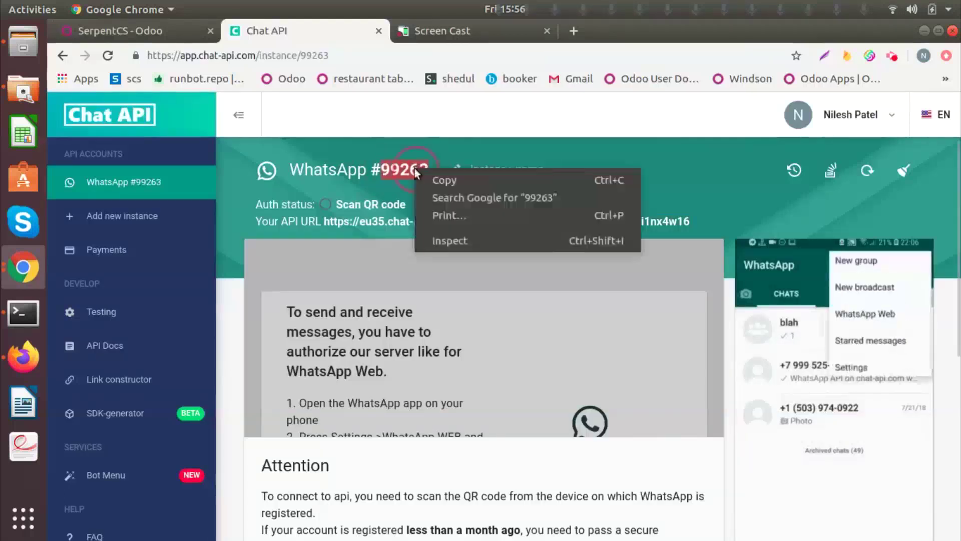
click(429, 173)
click(176, 32)
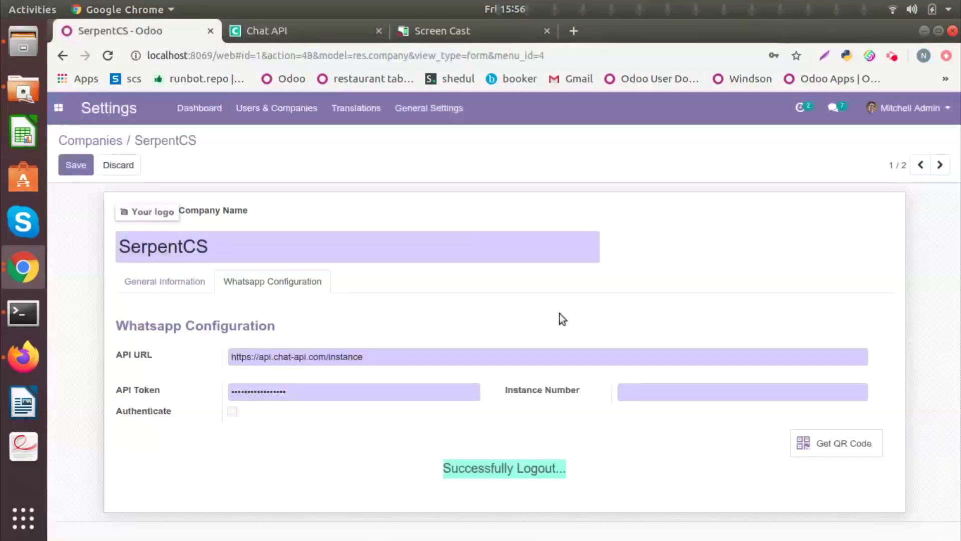
key(ctrl+v)
click(70, 168)
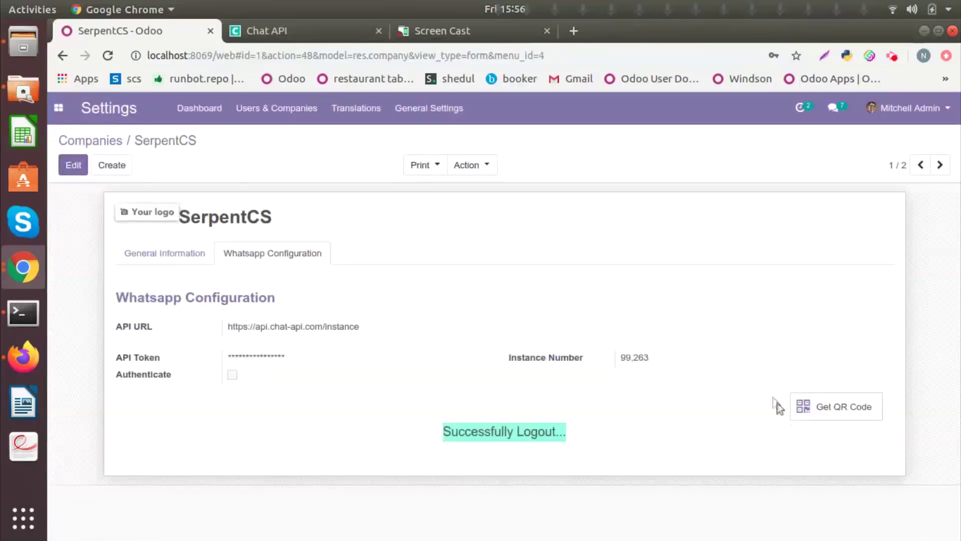
Step: Get the WhatsApp QR code, scan it from the phone, and reload the status to confirm login
click(859, 413)
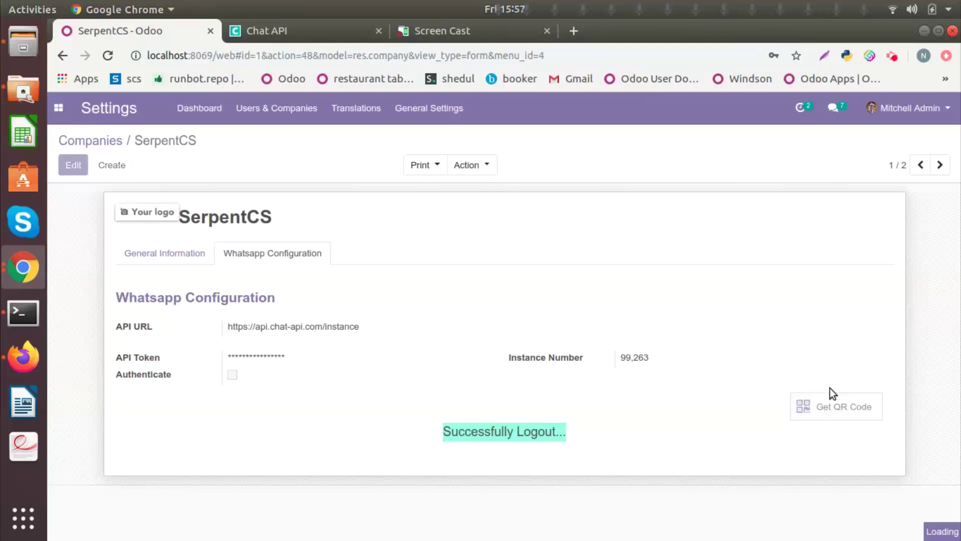
scroll(812, 194, down, 2)
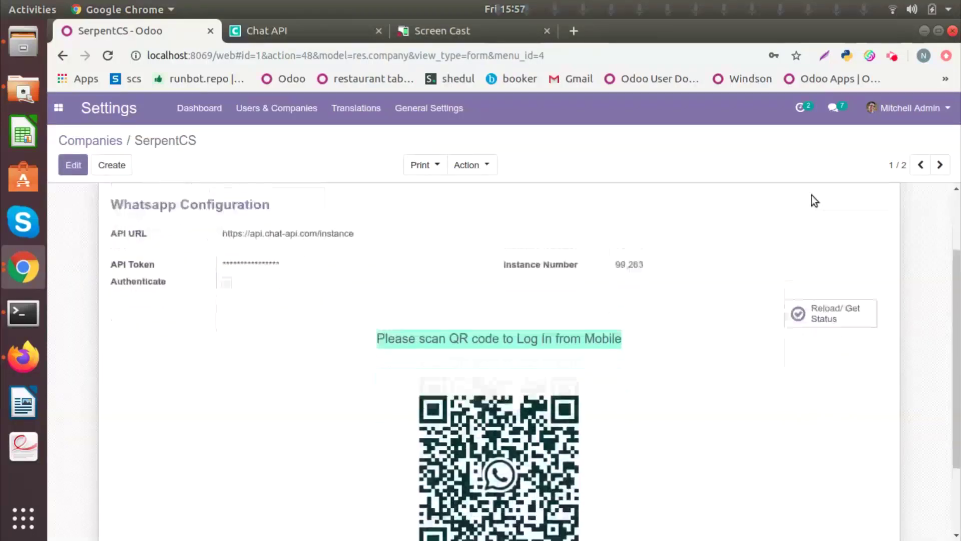
scroll(813, 196, down, 2)
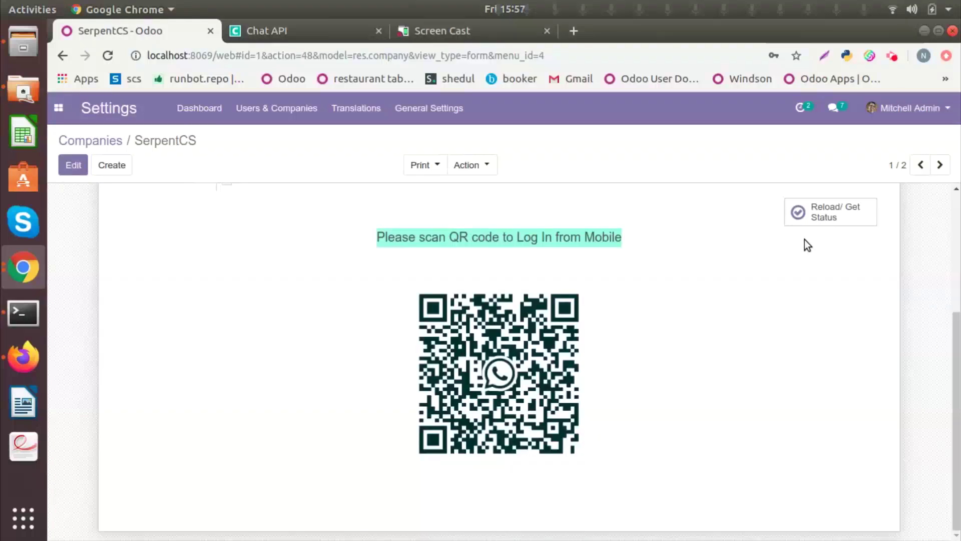
click(438, 22)
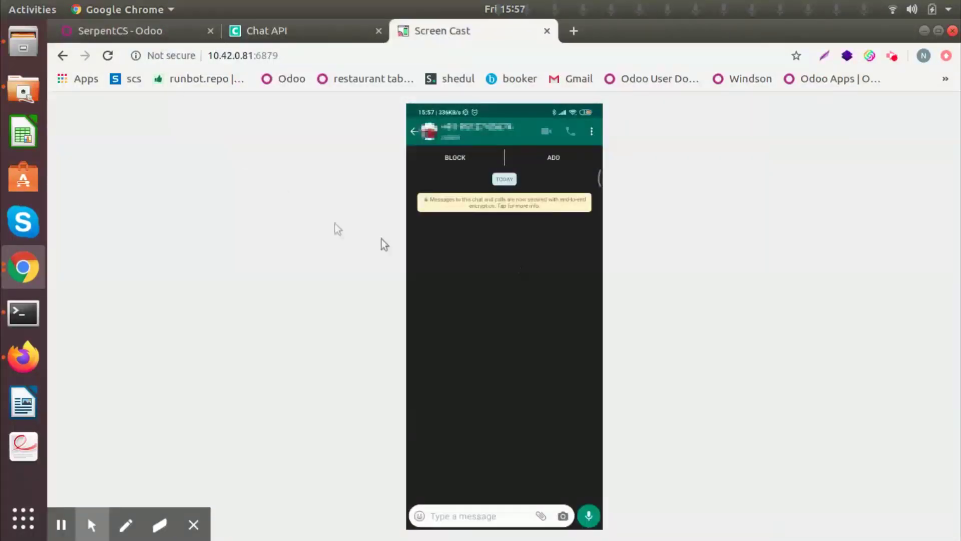
click(149, 38)
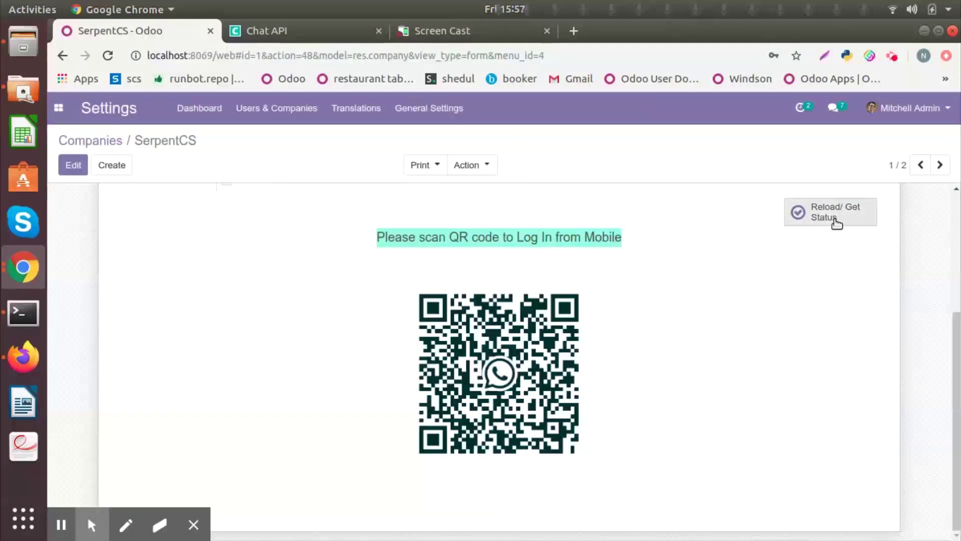
click(837, 221)
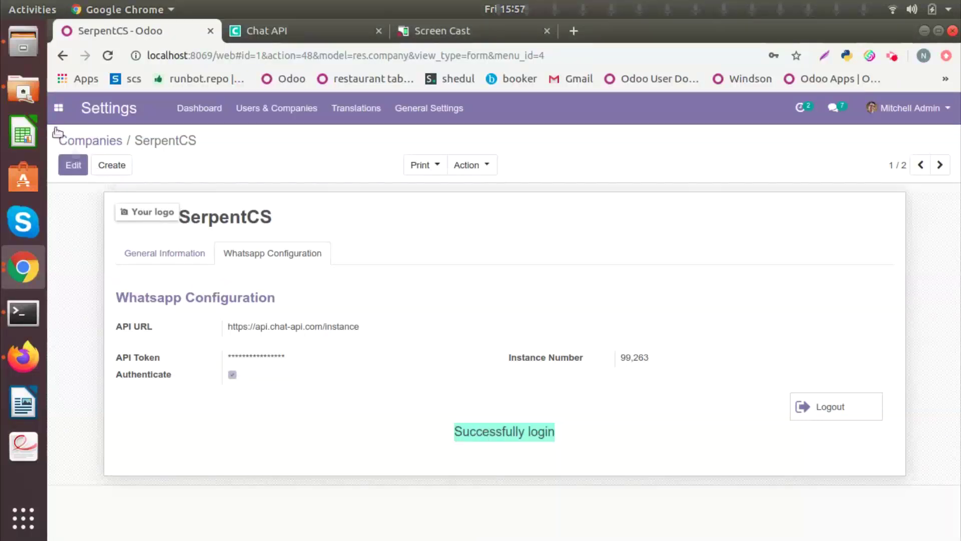
Step: Open the customer with a WhatsApp mobile from the Contacts list to view its Chat Id
click(59, 110)
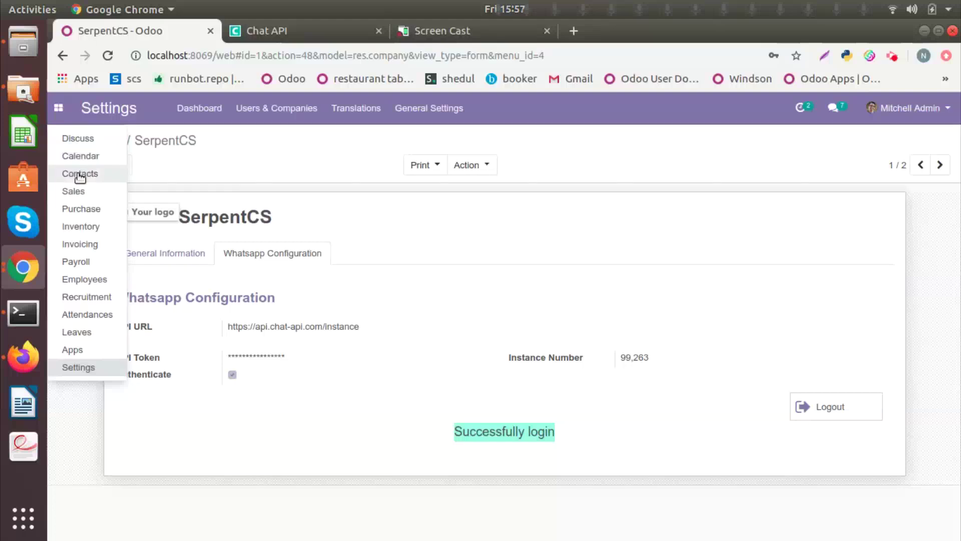
click(80, 175)
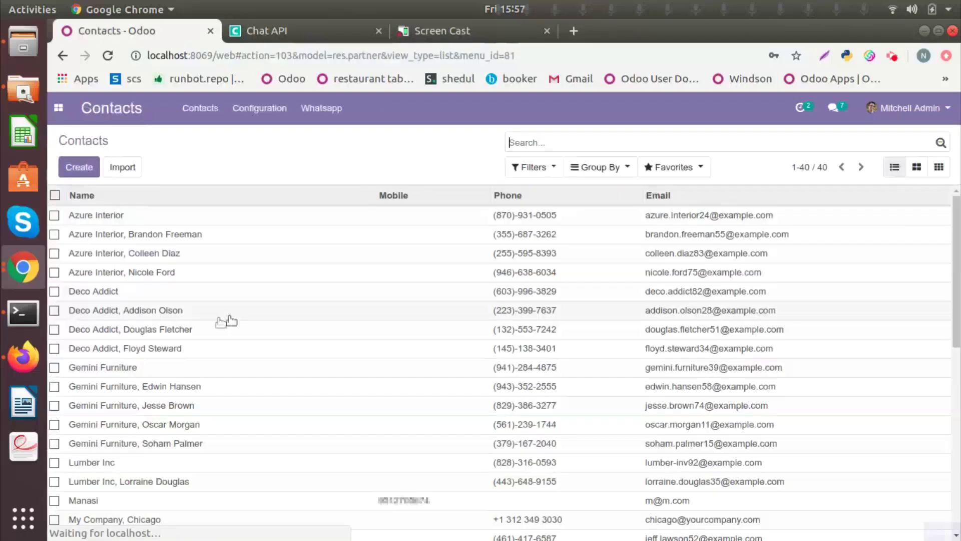
scroll(244, 318, down, 2)
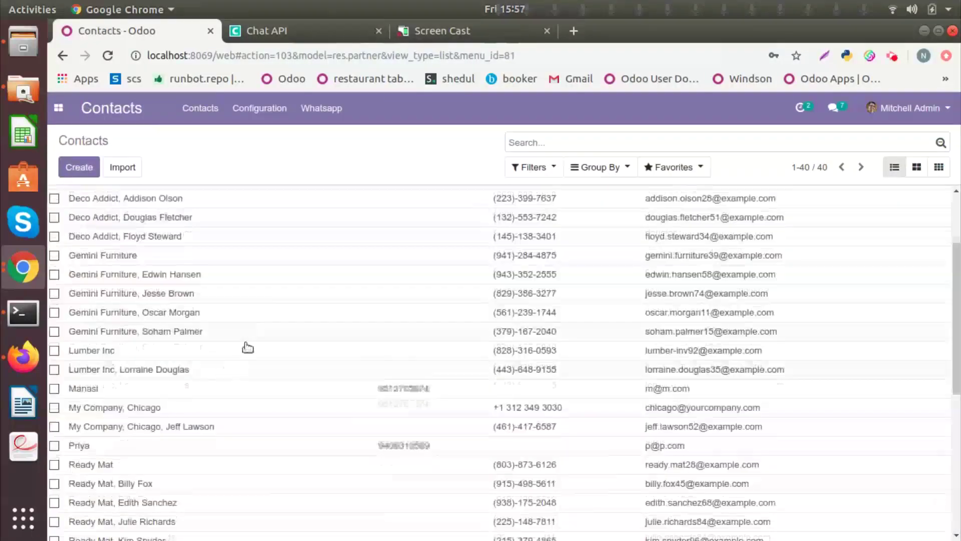
click(121, 395)
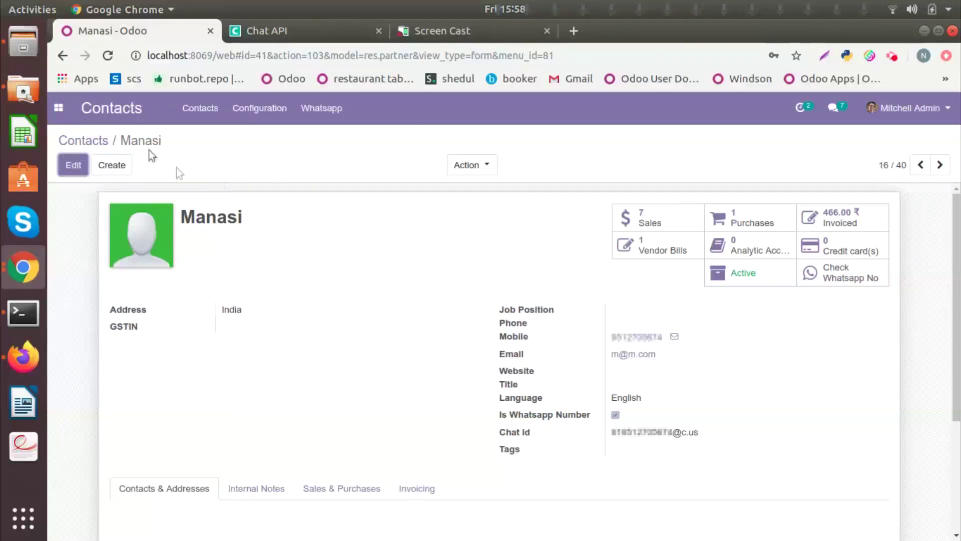
click(58, 108)
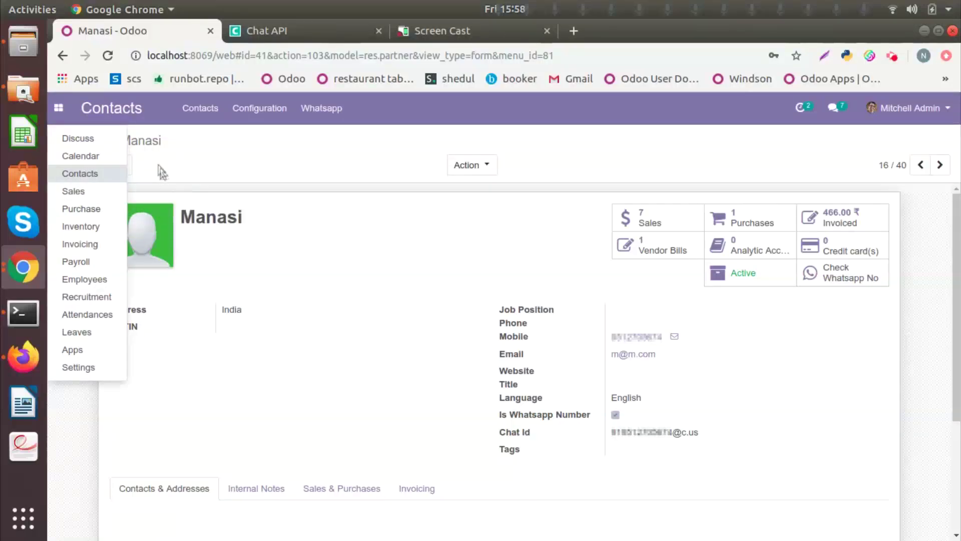
Step: Start a new quotation in Sales for the WhatsApp customer with one Storage Box line
click(87, 193)
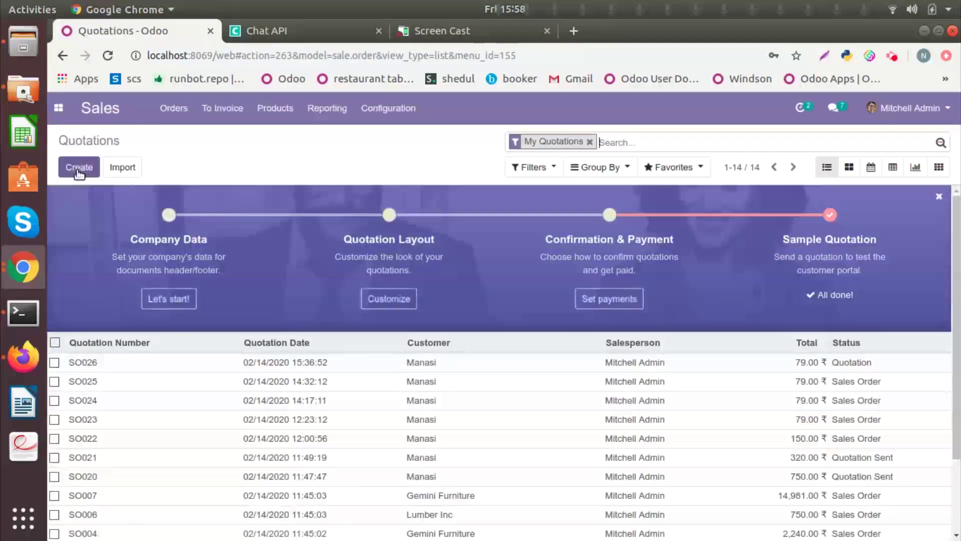
click(79, 169)
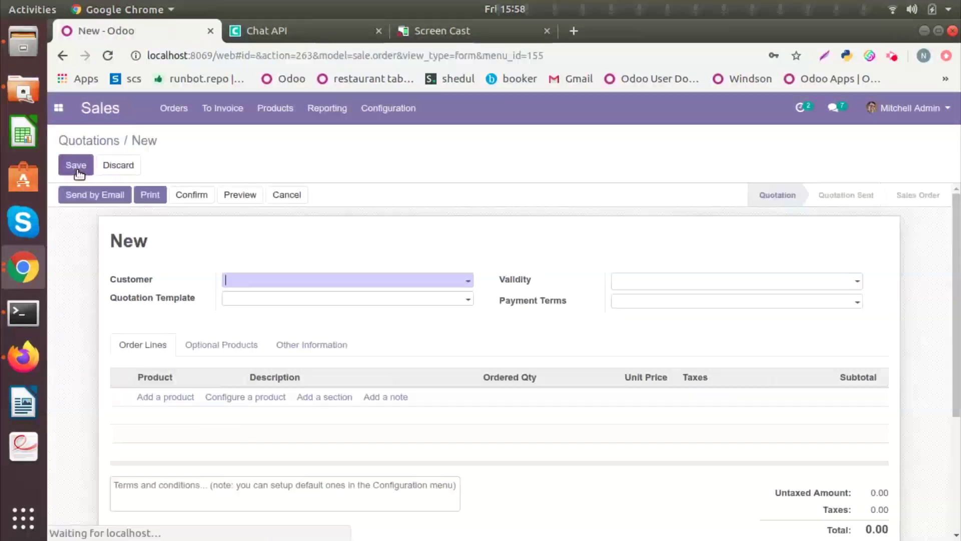
click(256, 283)
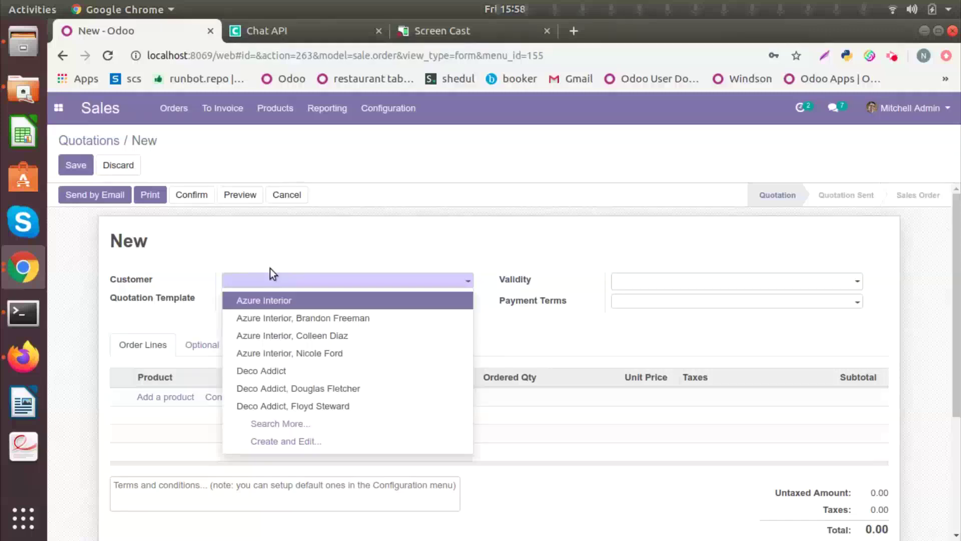
text(mana)
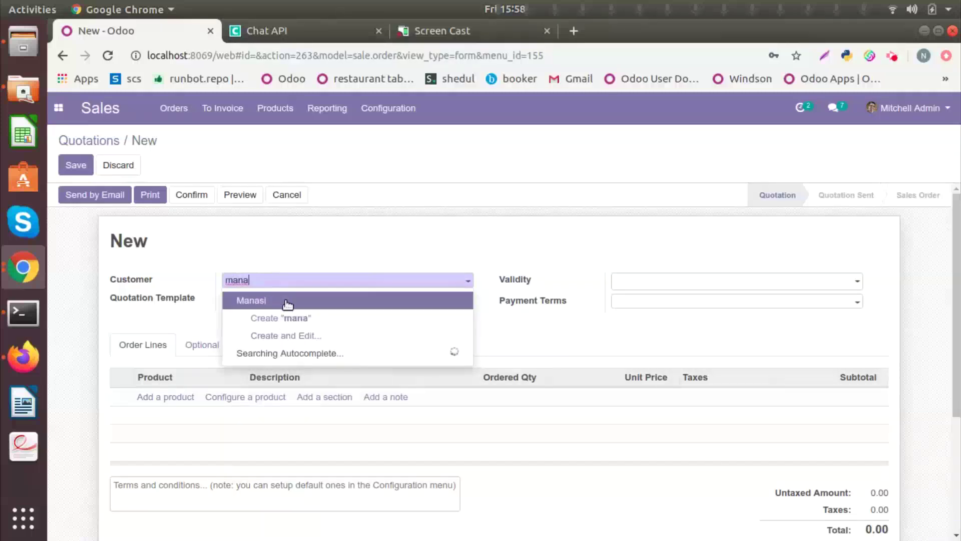
click(286, 301)
scroll(226, 320, down, 3)
click(172, 288)
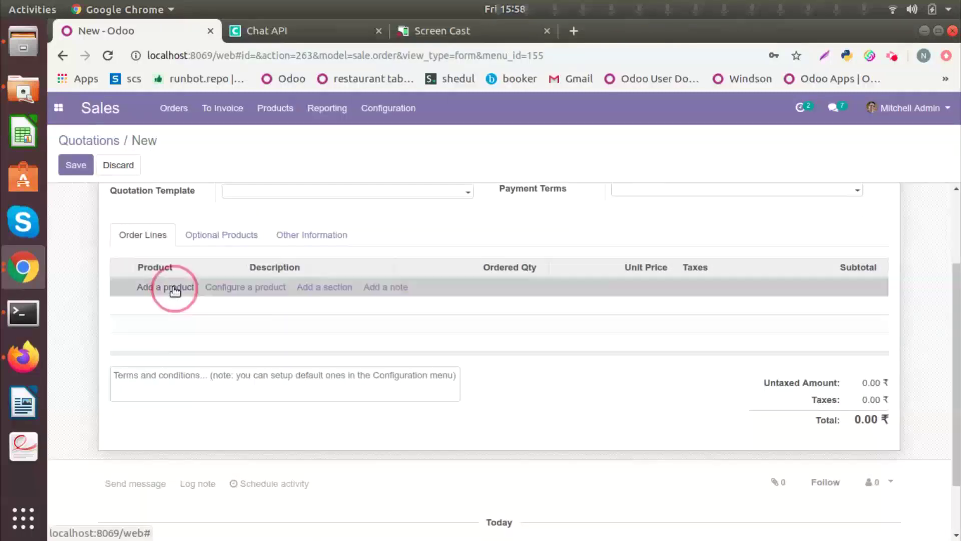
text(S)
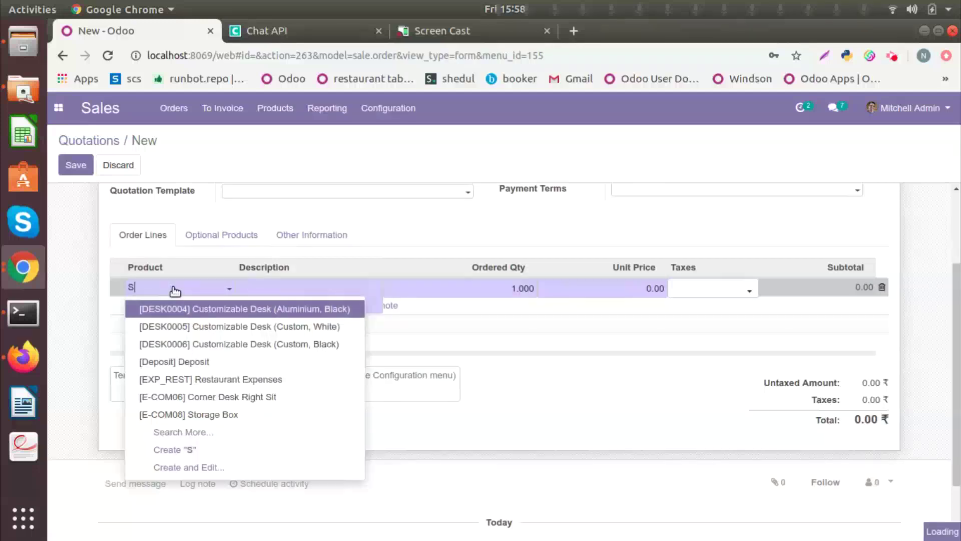
text(tora)
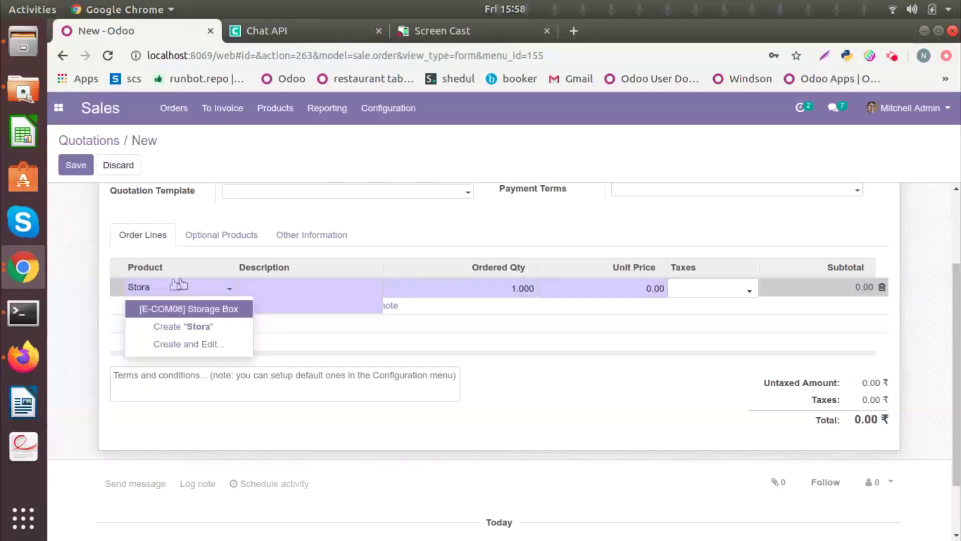
click(219, 310)
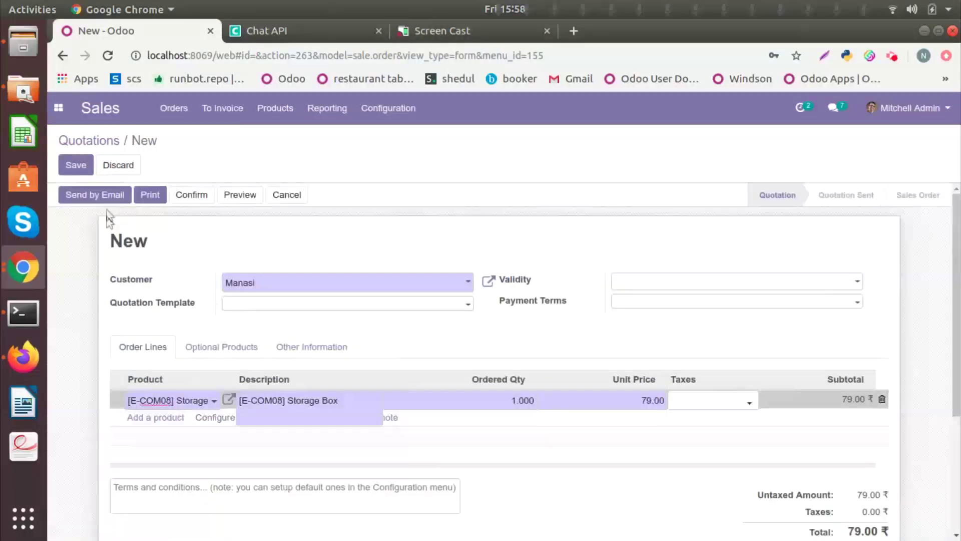
Step: Save quotation SO027 and email it to the customer
click(73, 165)
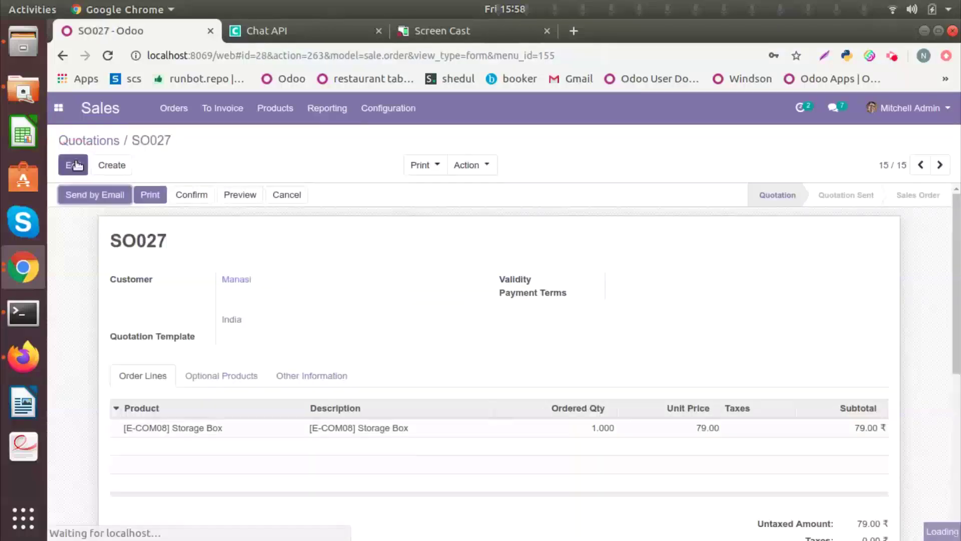
click(101, 198)
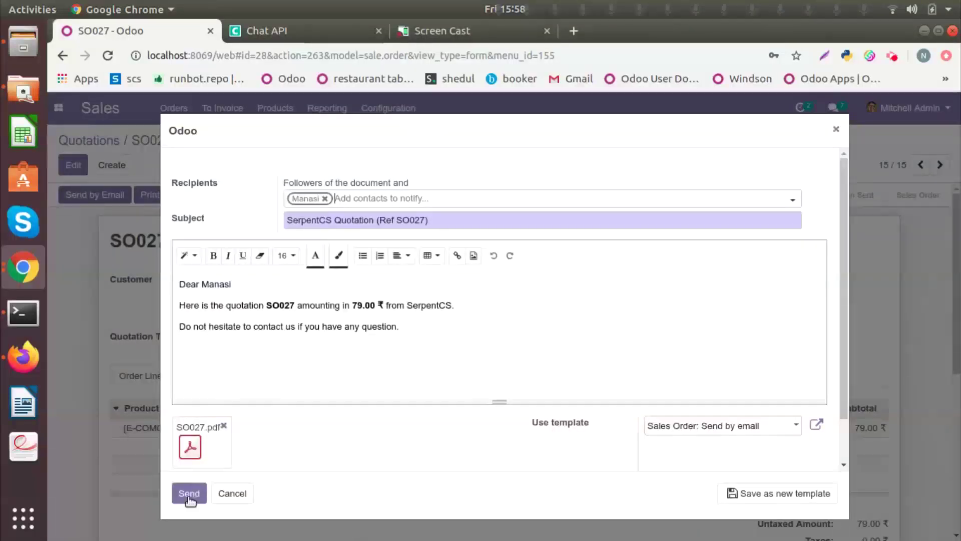
click(189, 495)
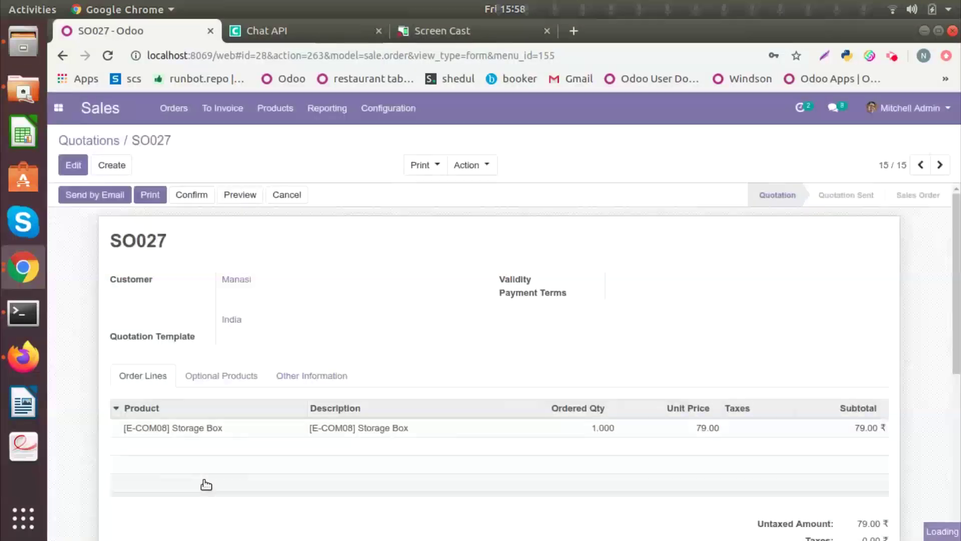
Step: Confirm SO027 as a sales order and view the resulting WhatsApp notifications on the phone
click(78, 195)
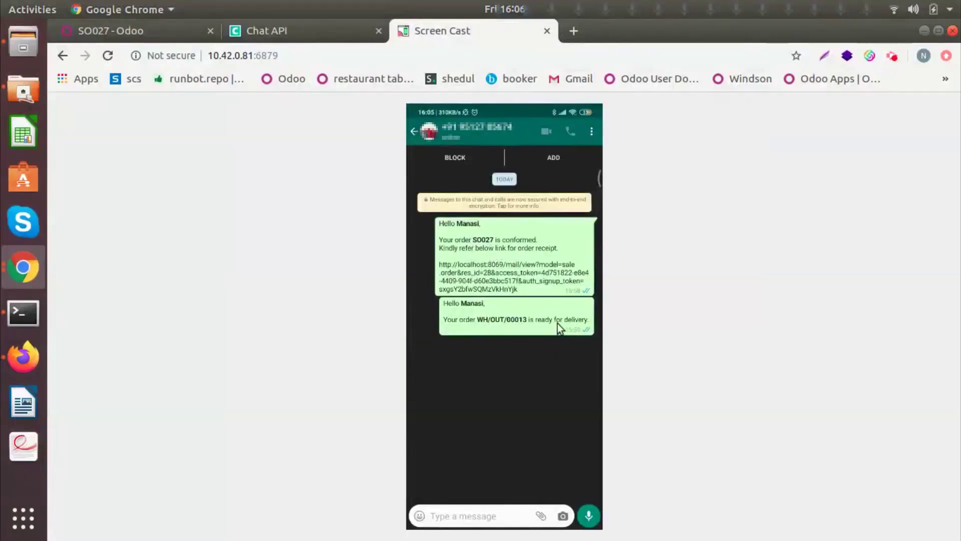
click(116, 37)
Step: Validate delivery WH/OUT/00013 with all reserved quantities and check the phone for the delivered message
click(58, 107)
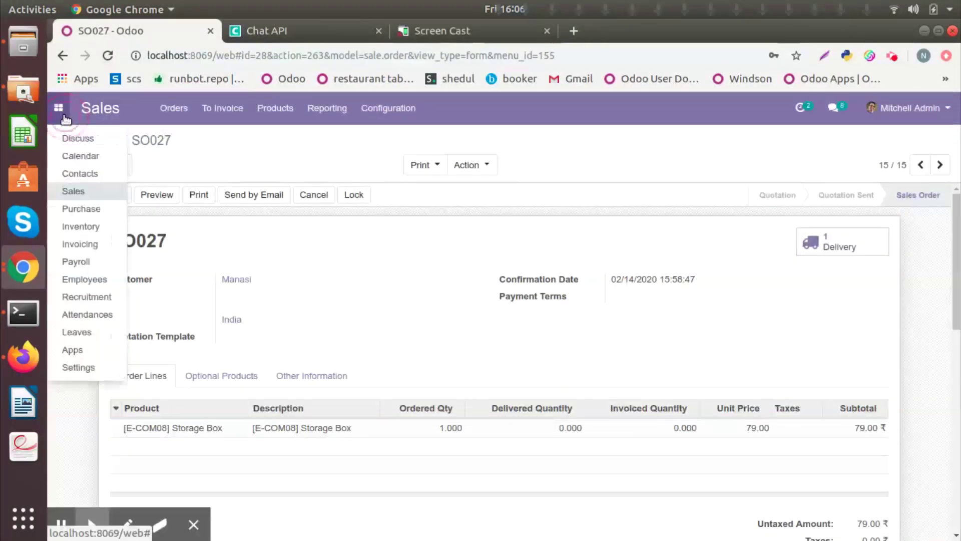
click(94, 227)
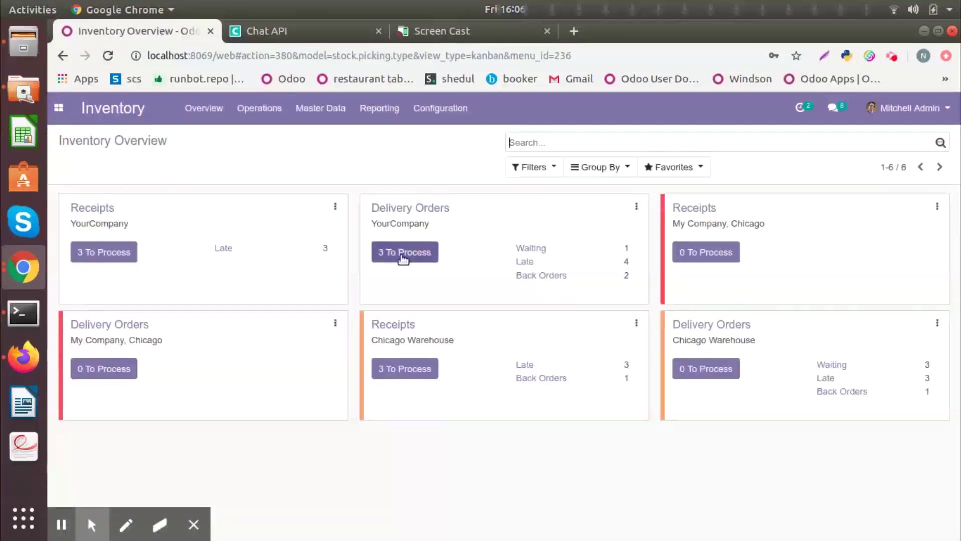
click(403, 253)
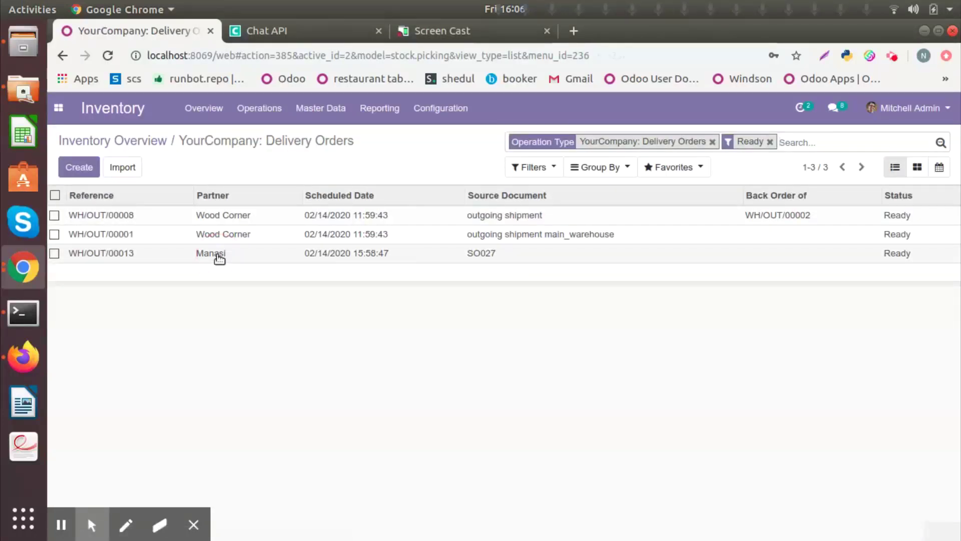
click(219, 258)
click(80, 196)
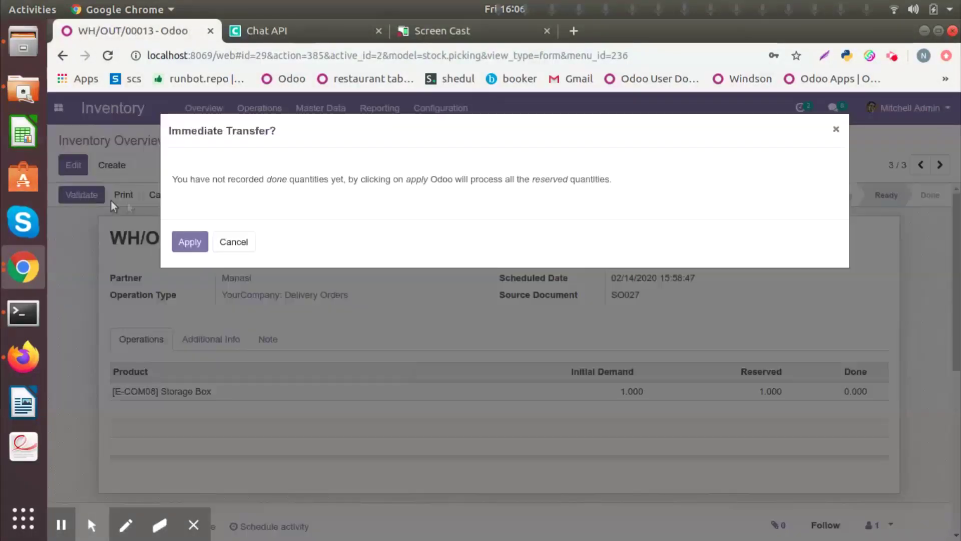
click(188, 239)
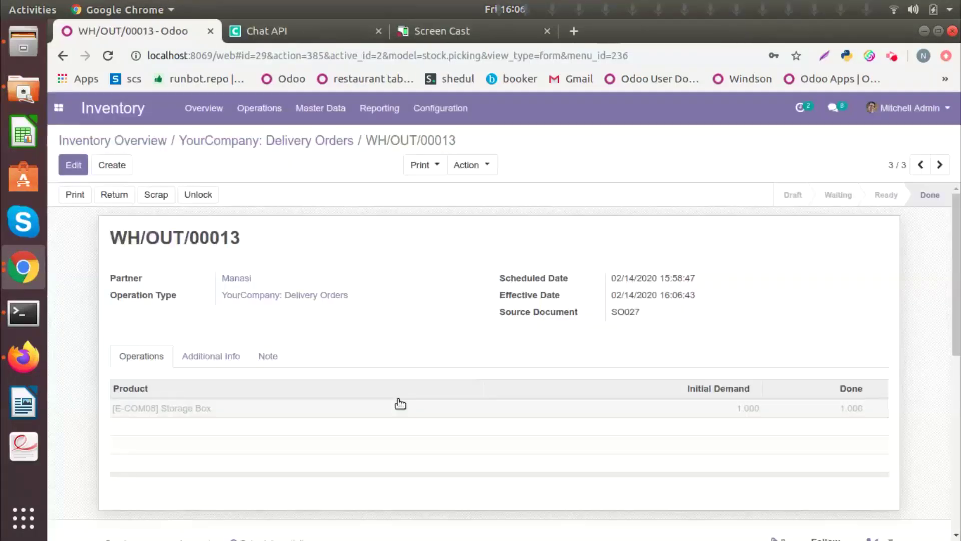
click(452, 35)
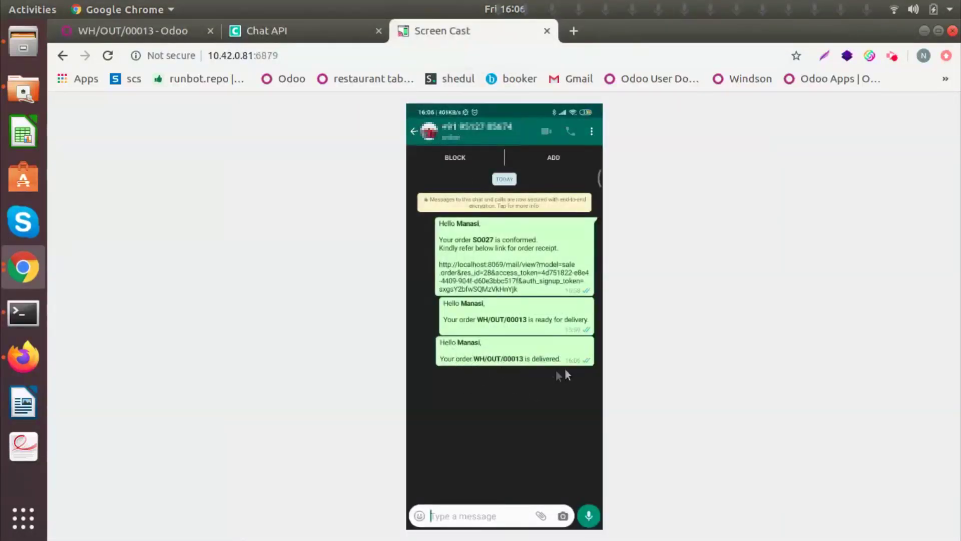
click(145, 29)
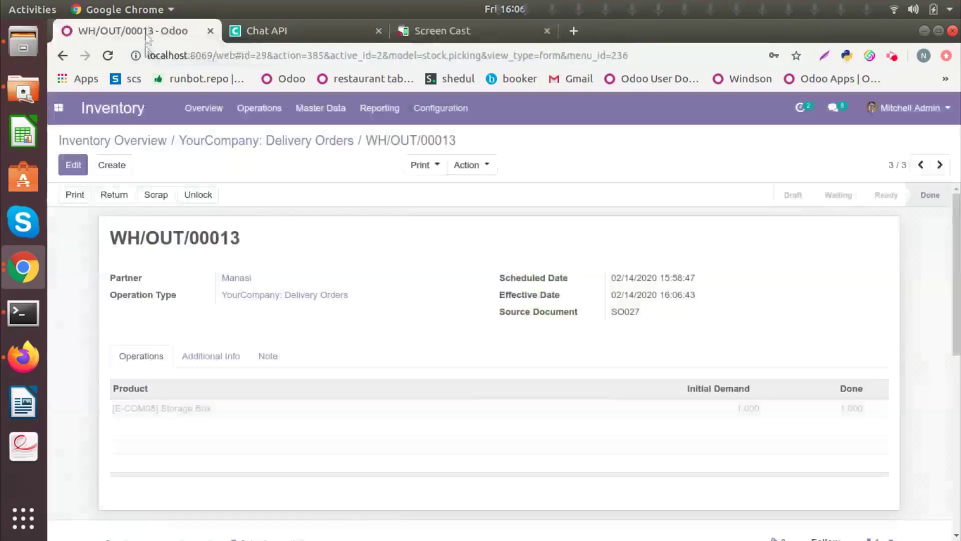
click(60, 109)
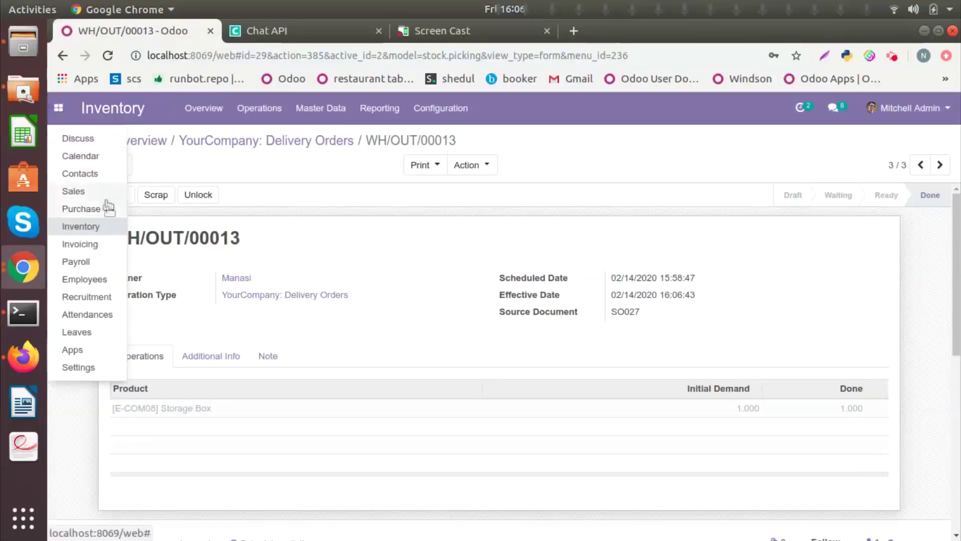
Step: Start a new customer invoice in Invoicing and select the WhatsApp customer
click(113, 242)
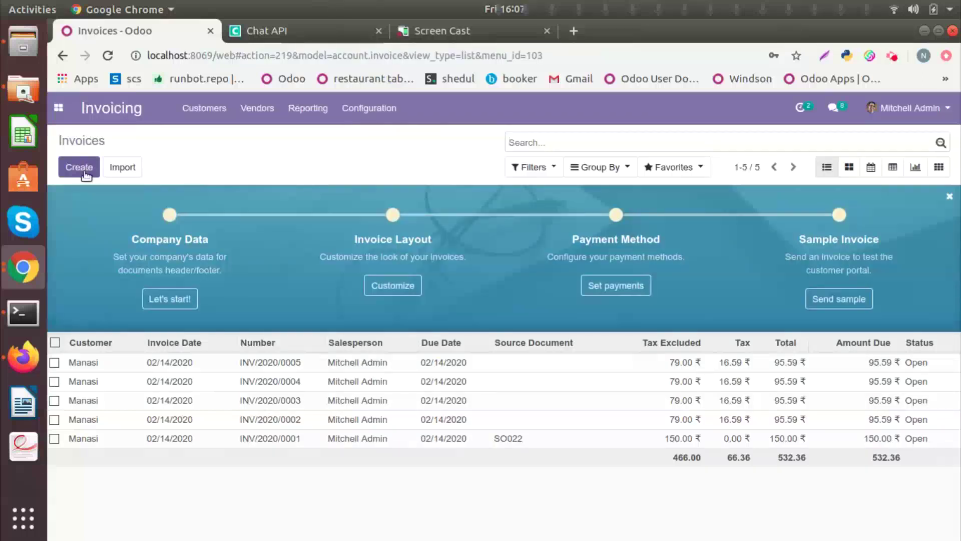
click(80, 167)
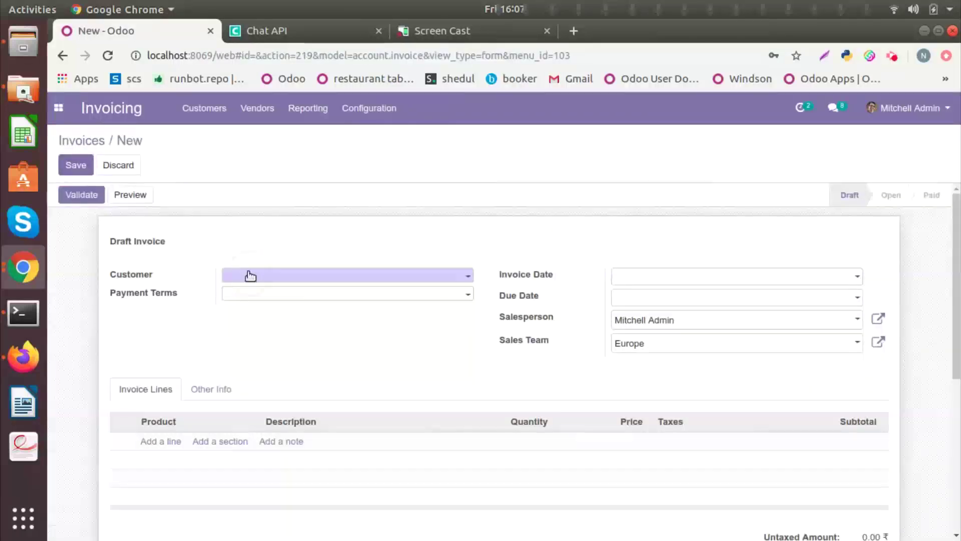
click(250, 276)
text(manasi)
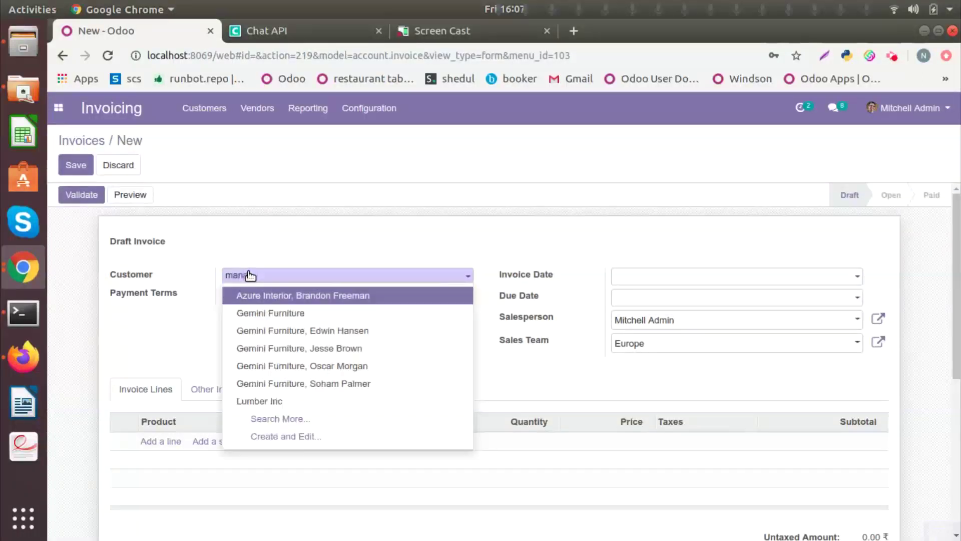
click(272, 296)
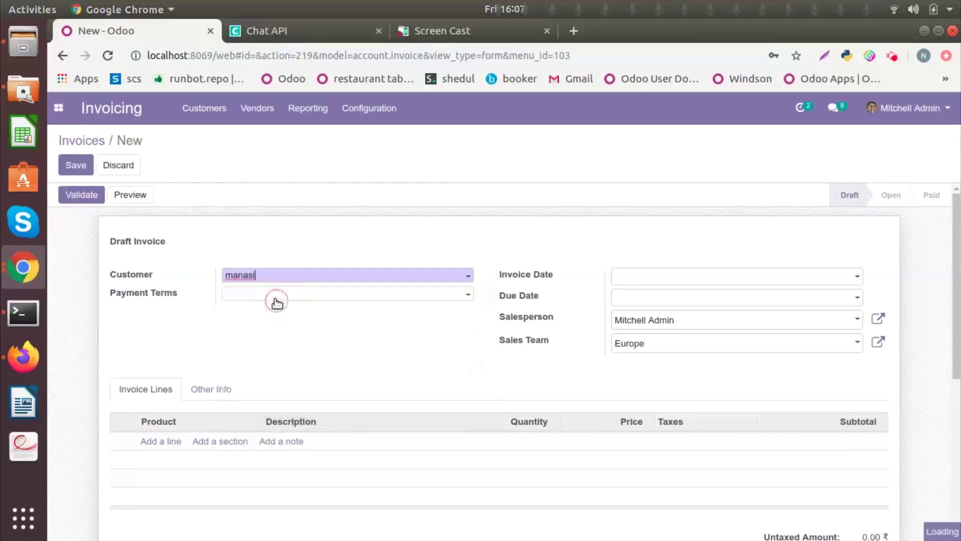
Step: Add one [E-COM08] Storage Box line at 79.00 and save the invoice
click(167, 442)
text(storg)
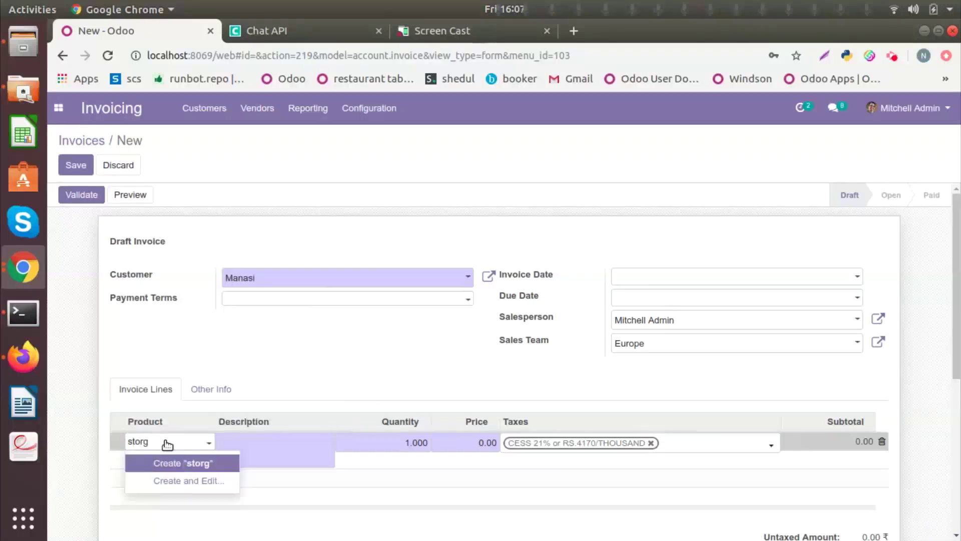
key(BackSpace)
click(206, 466)
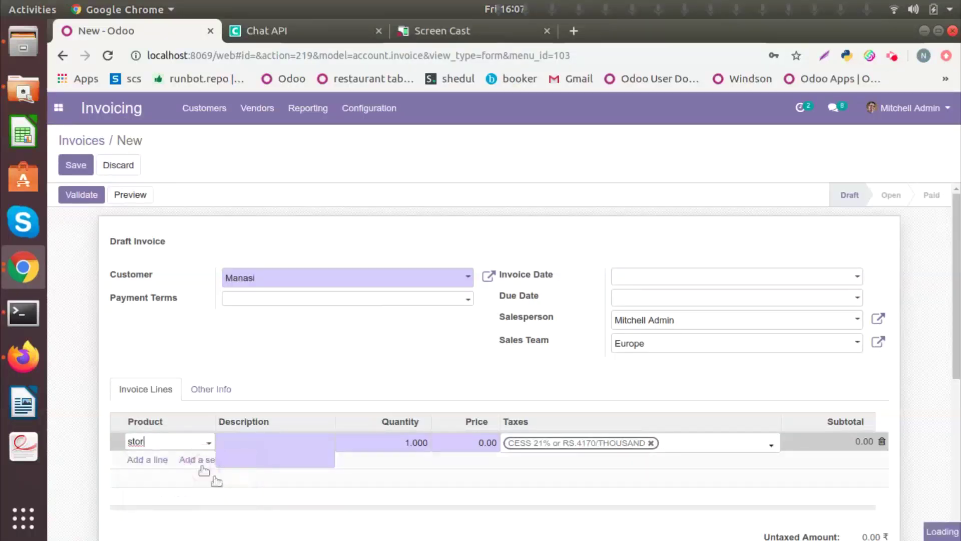
click(78, 165)
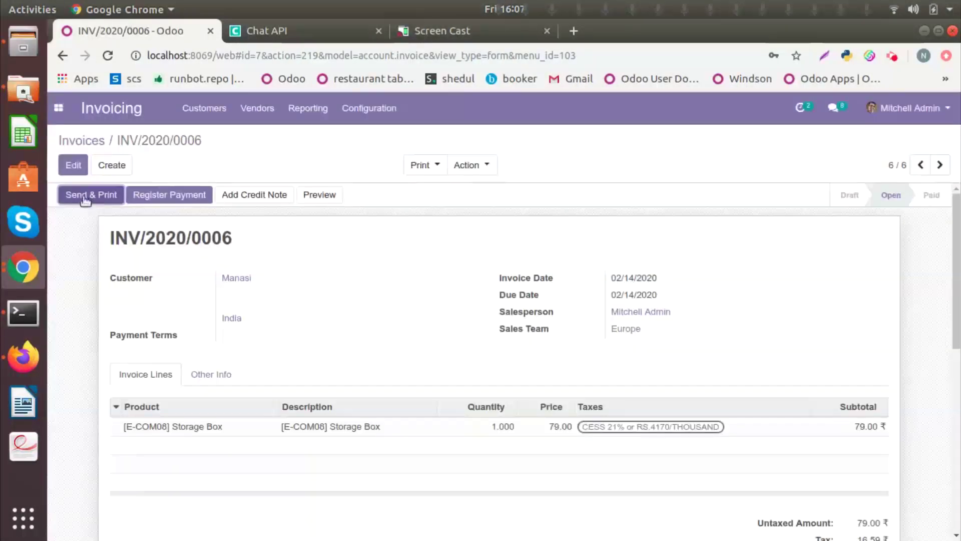
Step: Reload the phone's WhatsApp mirror to see the INV/2020/0006 notice for 95.59 ₹, then return to Odoo
click(392, 30)
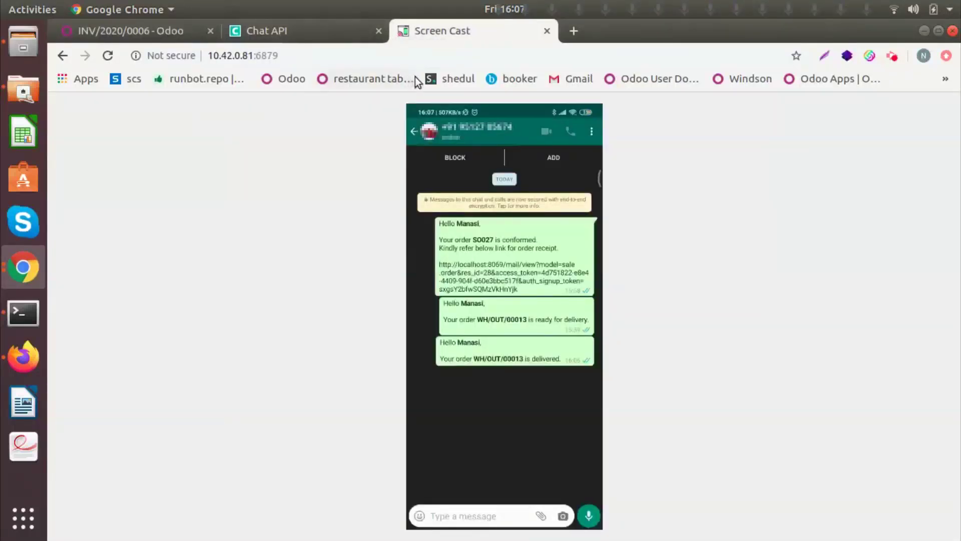
click(108, 56)
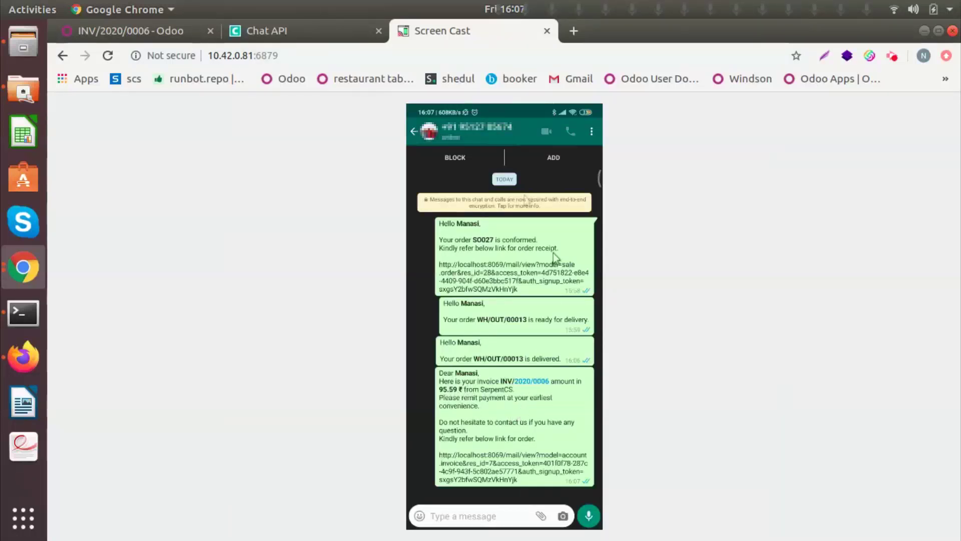
click(80, 34)
click(59, 109)
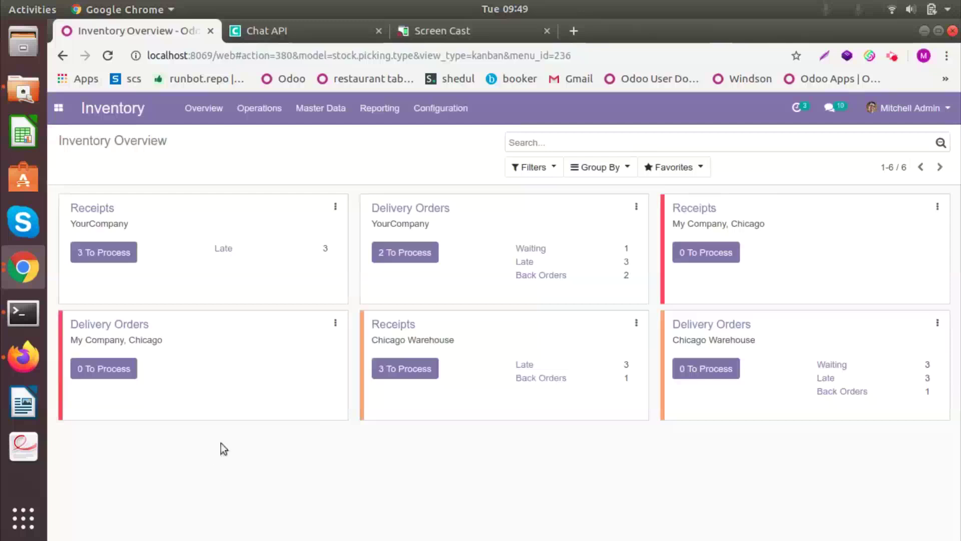
Step: Start a new request for quotation in Purchase and select the searched vendor
click(59, 109)
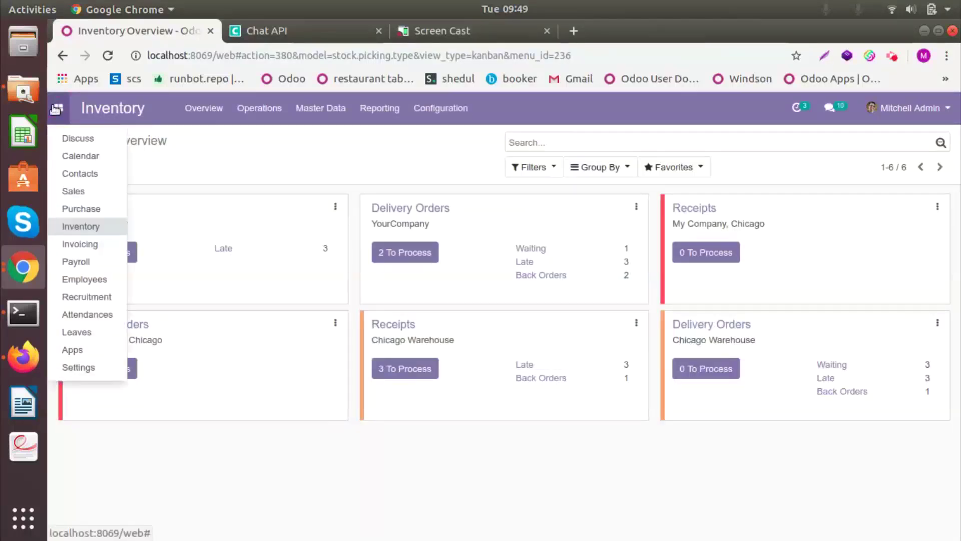
click(103, 208)
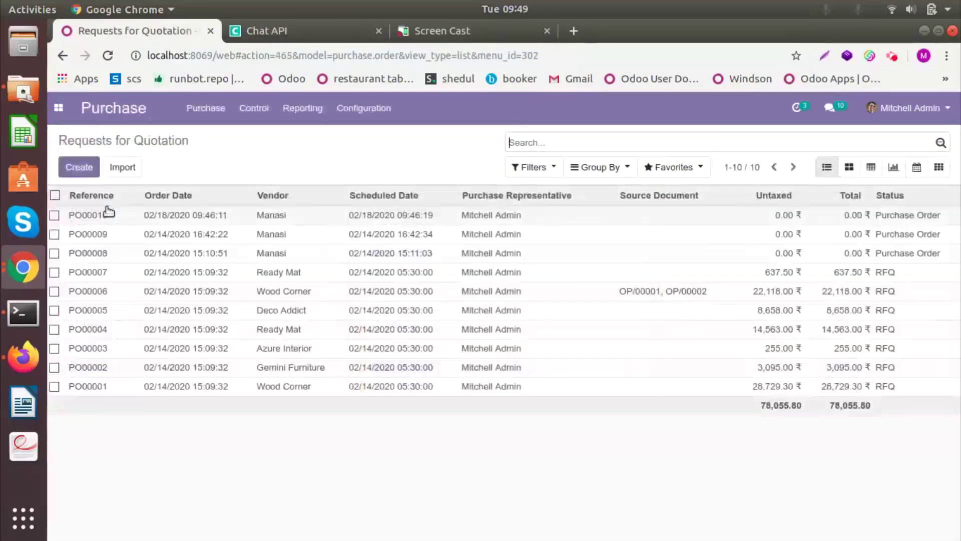
click(95, 169)
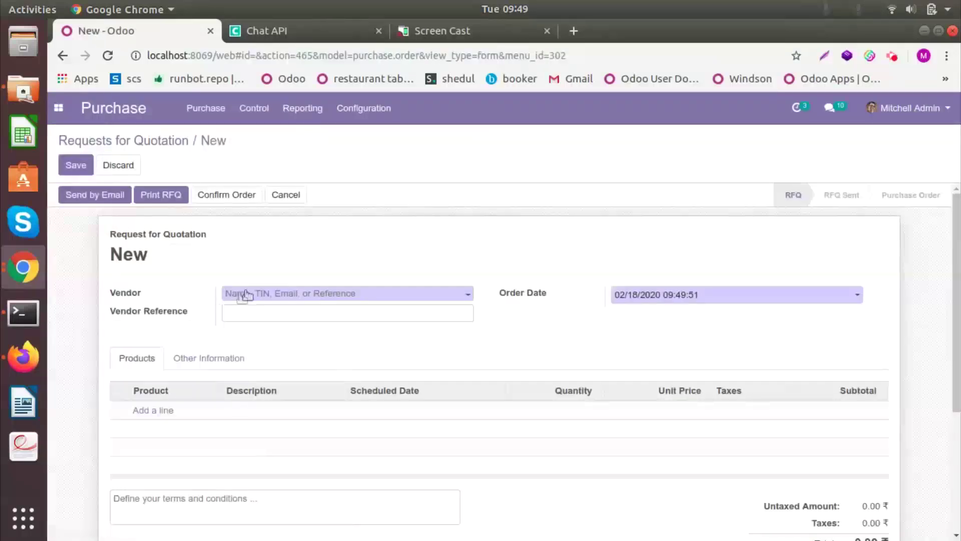
click(255, 296)
text(manas)
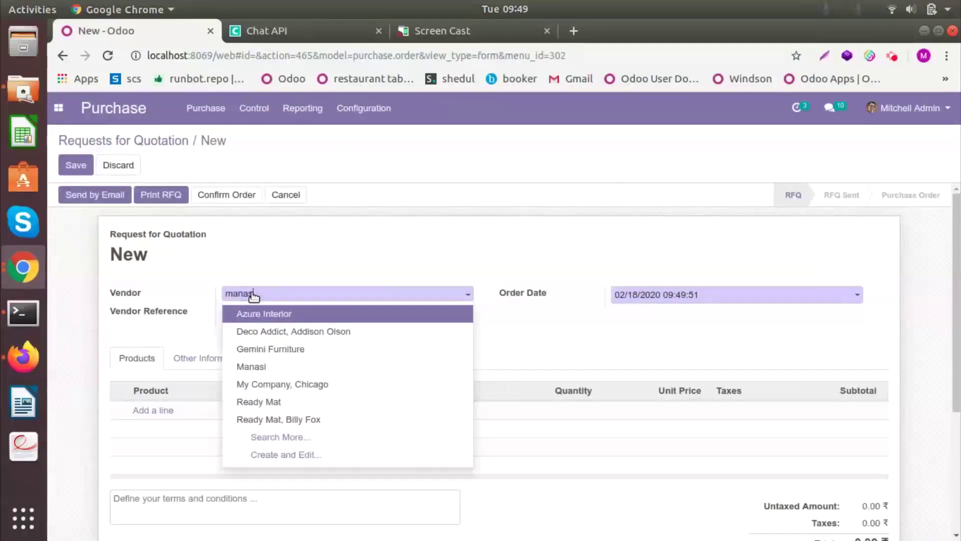
click(278, 315)
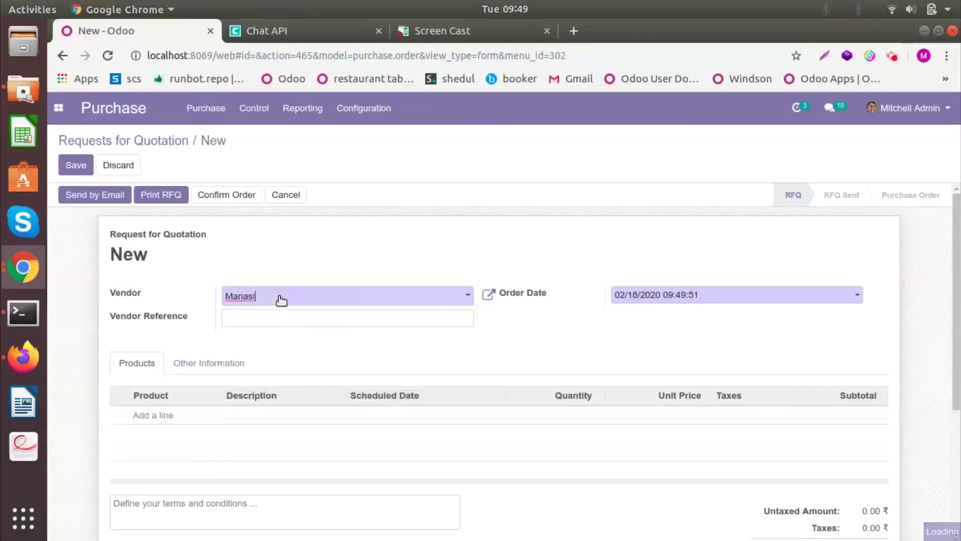
Step: Add one [DESK0006] Customizable Desk (Custom, Black), save, and confirm it as PO00011
click(166, 418)
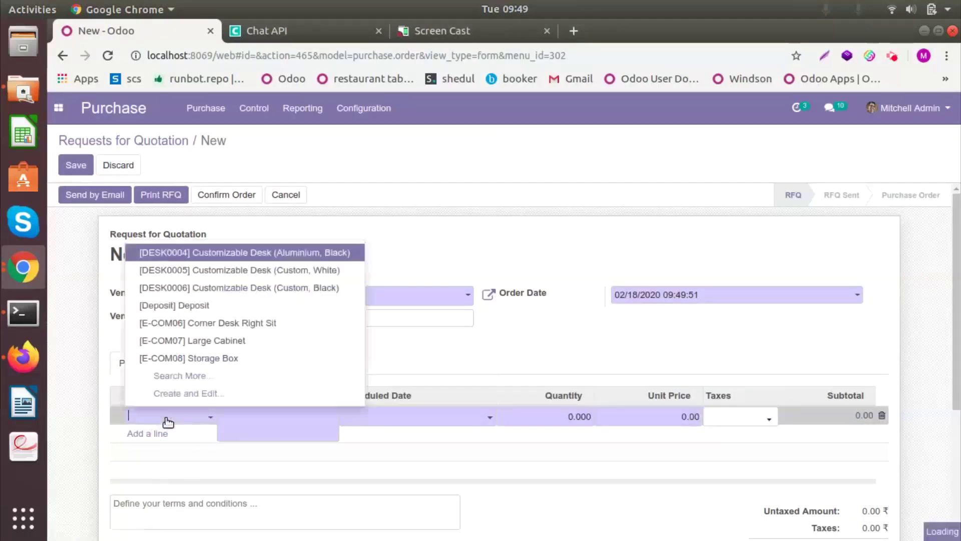
click(200, 284)
click(65, 162)
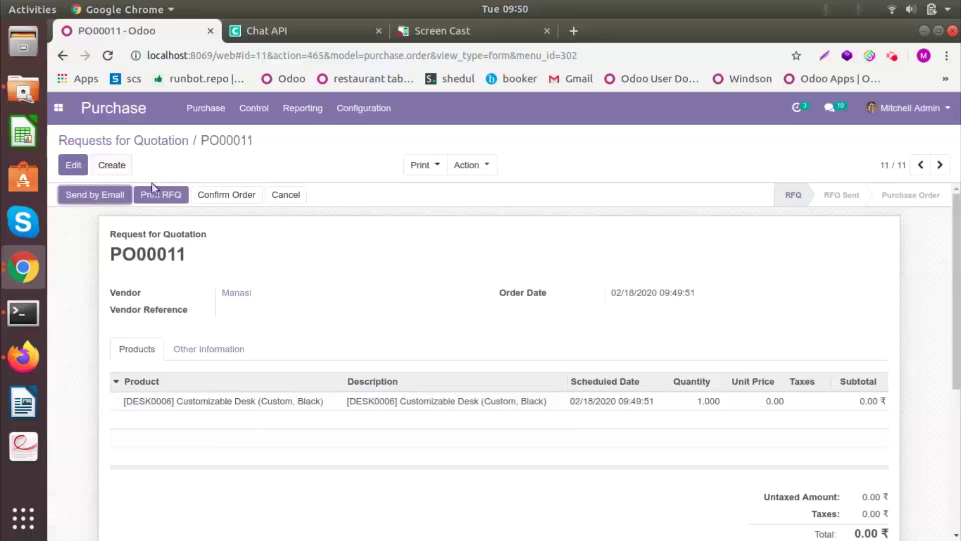
click(218, 198)
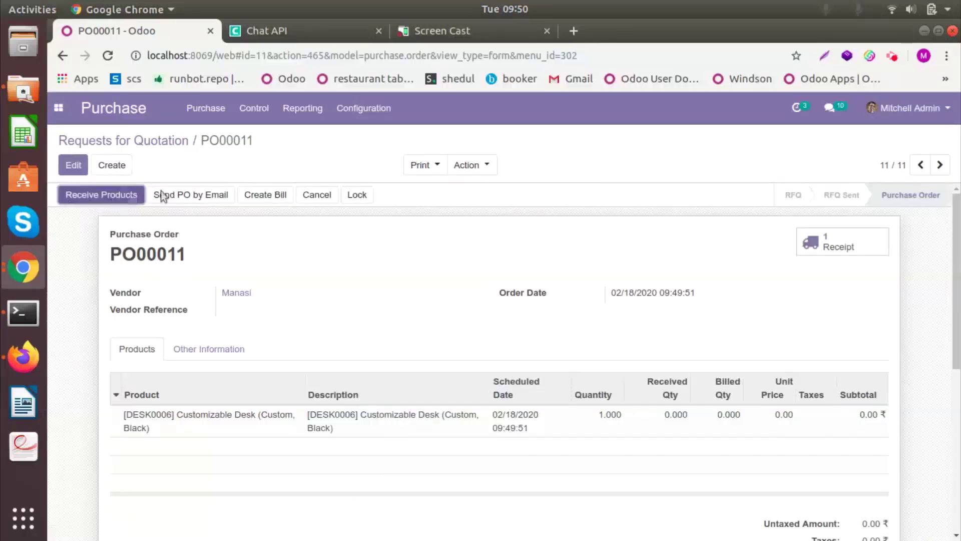
click(422, 32)
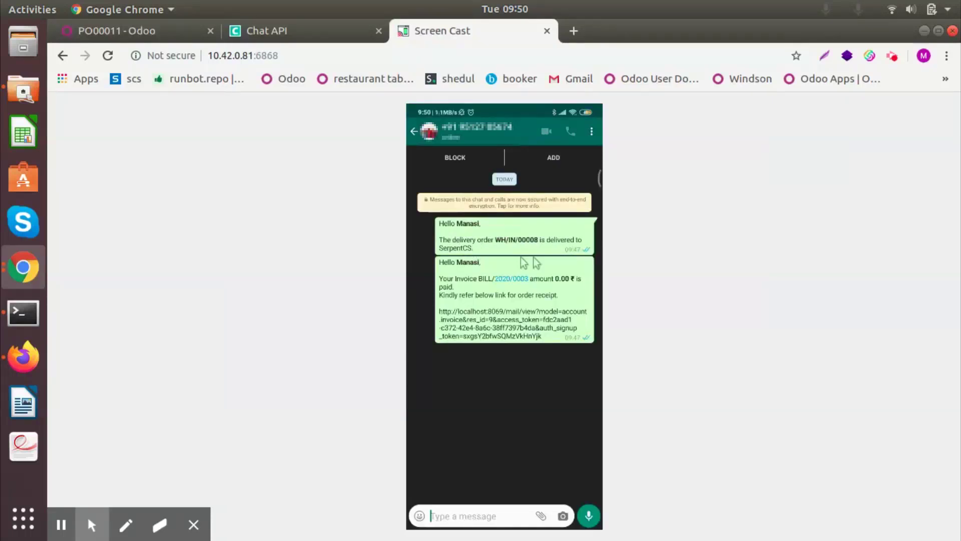
Step: Open receipt WH/IN/00009 from PO00011, cancel the immediate transfer, and return to the order
click(113, 32)
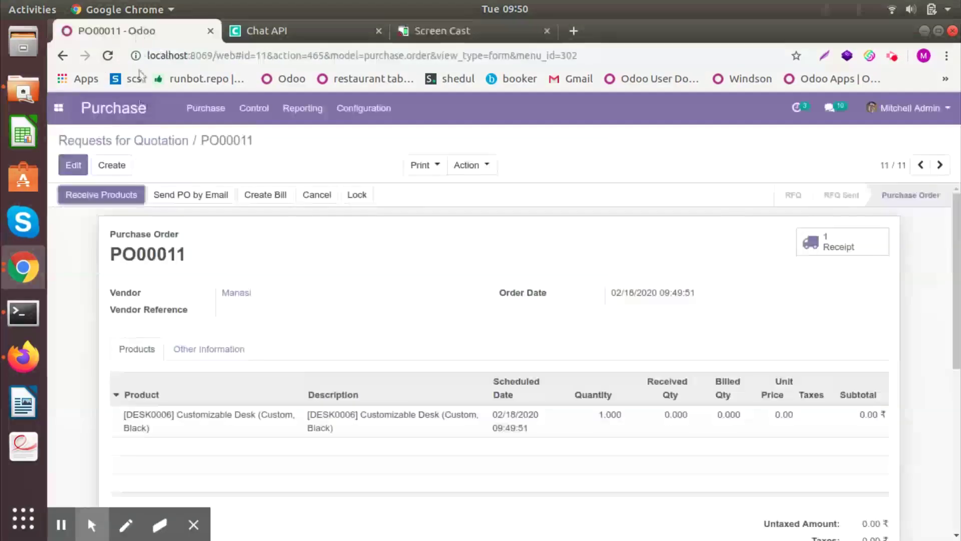
click(130, 197)
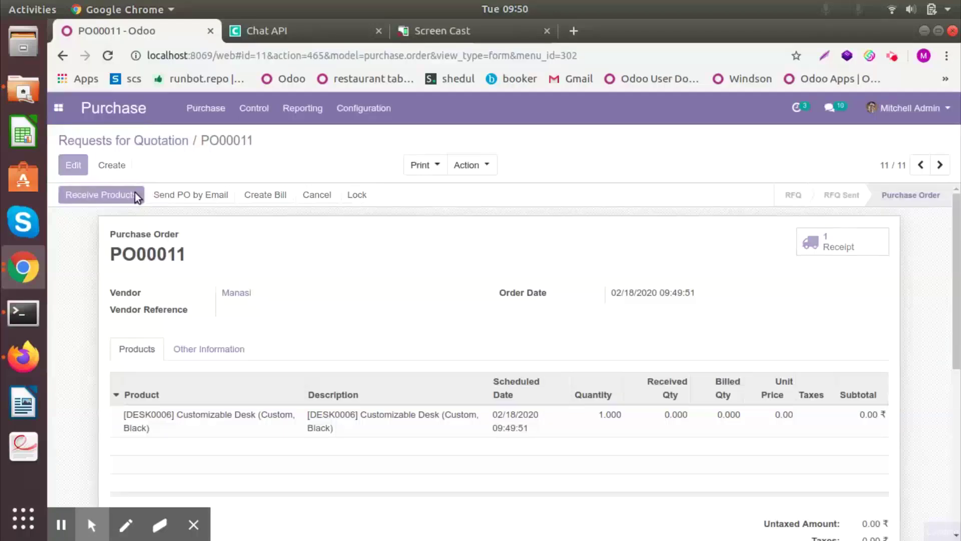
click(94, 199)
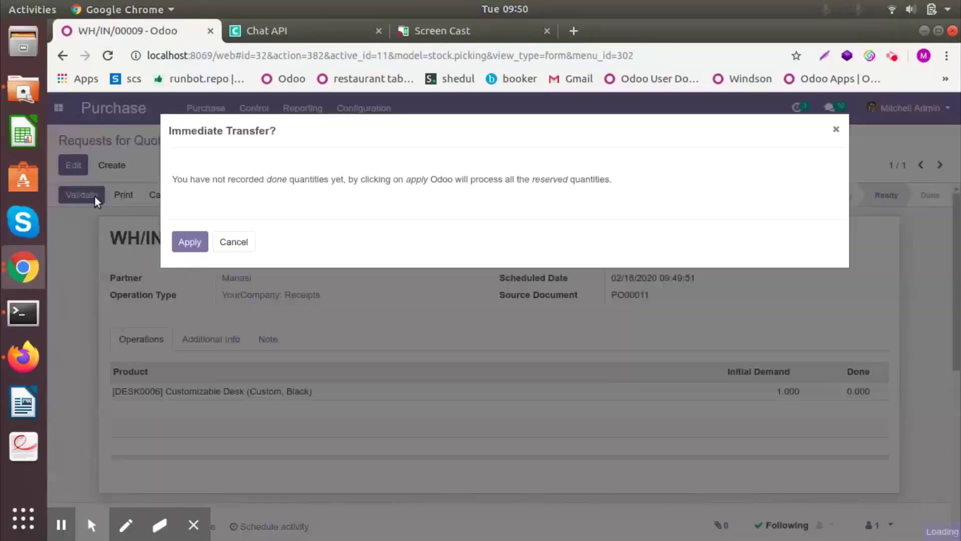
click(234, 242)
click(226, 141)
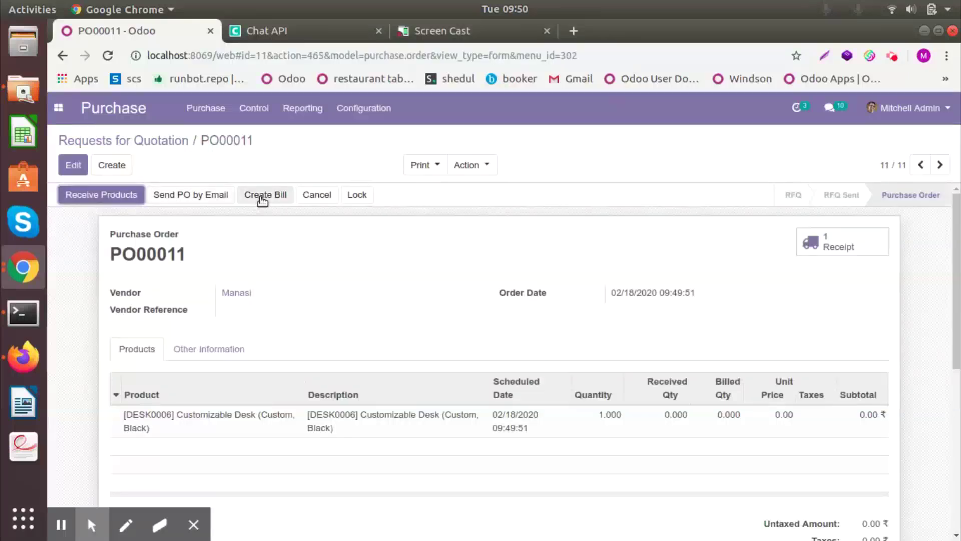
Step: Create and validate bill BILL/2020/0004 from PO00011, then check its WhatsApp paid notice
click(262, 200)
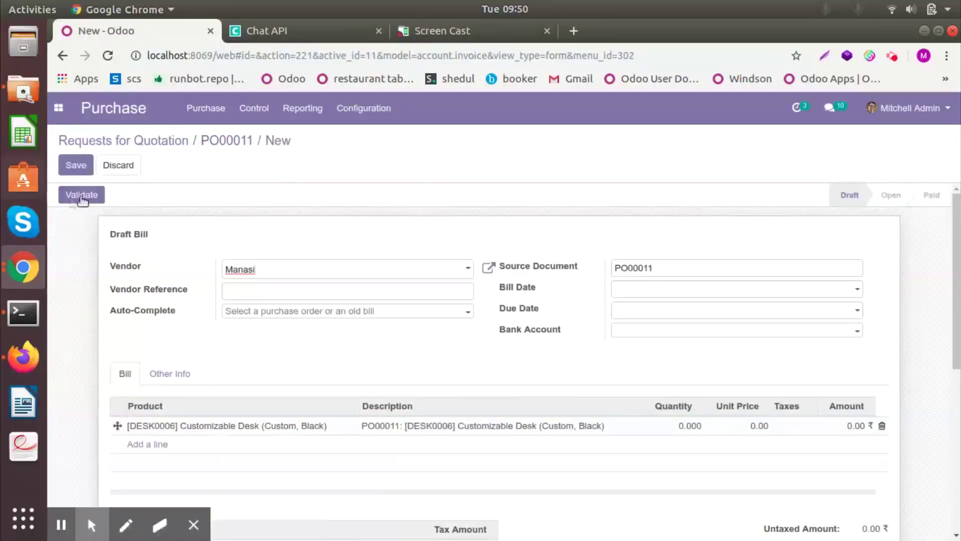
click(90, 201)
click(435, 32)
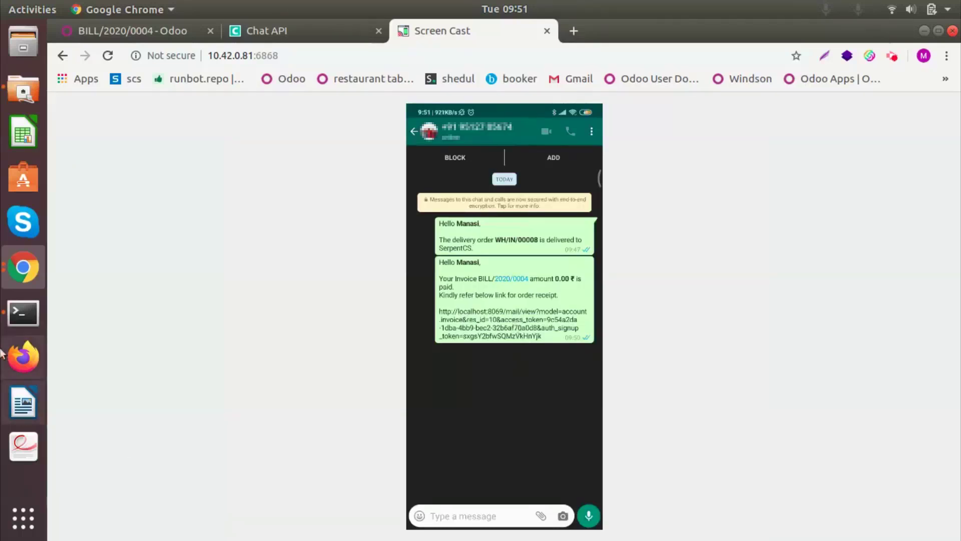
click(113, 32)
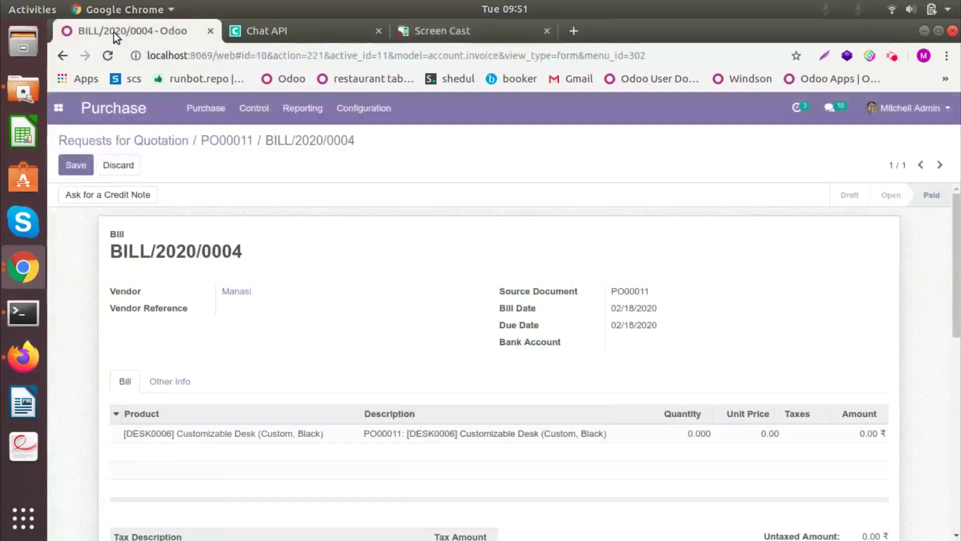
Step: Review the employee card with Is Whatsapp Number ticked, then switch to the Firefox Leaves calendar
click(59, 107)
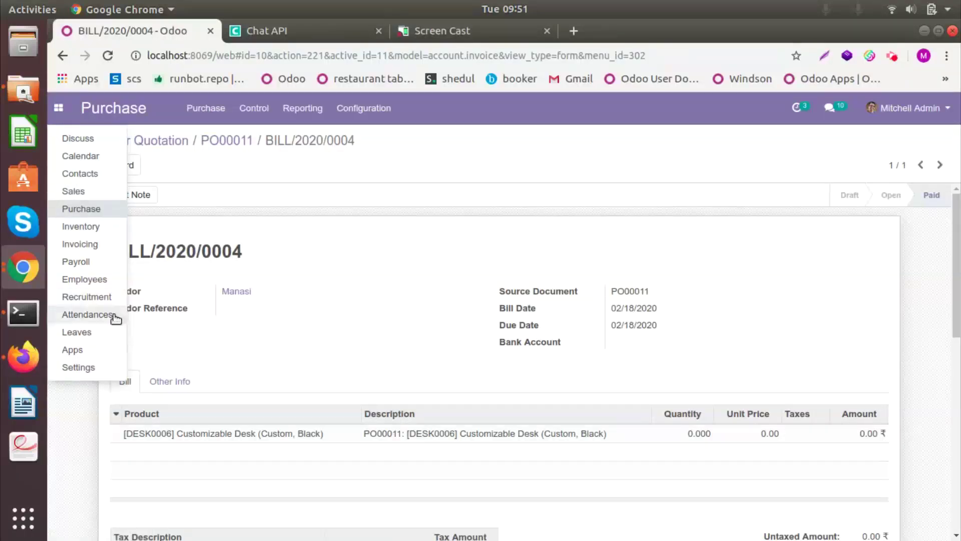
click(97, 275)
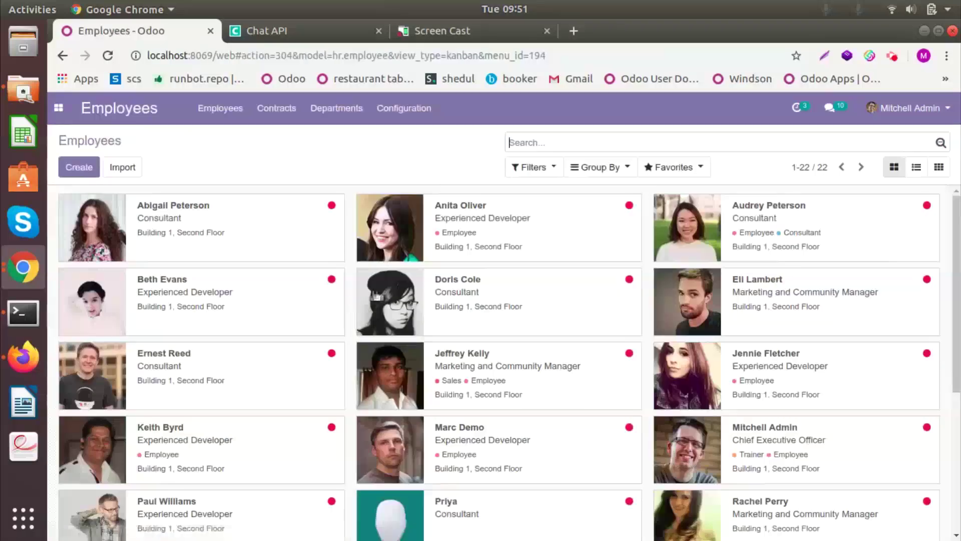
scroll(459, 300, down, 6)
click(458, 274)
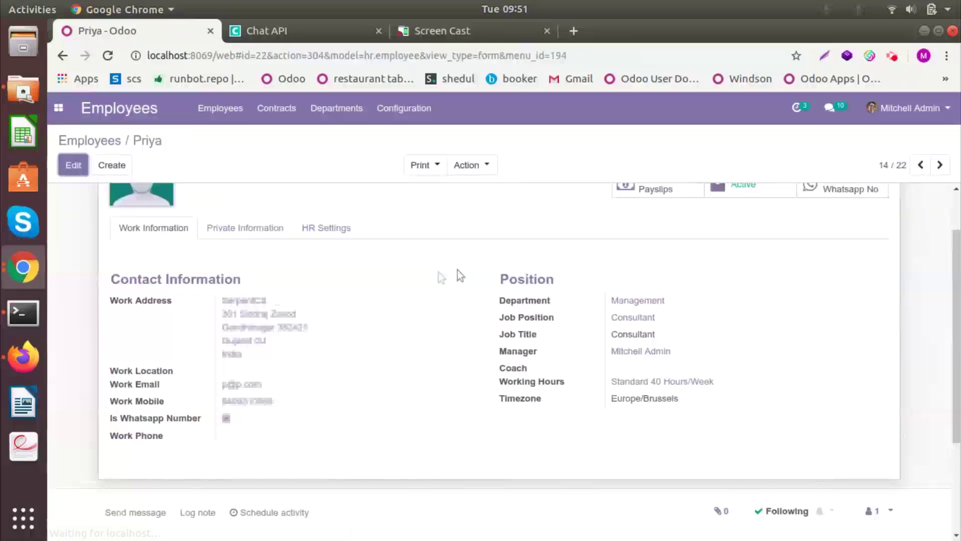
scroll(547, 419, down, 2)
scroll(539, 413, up, 3)
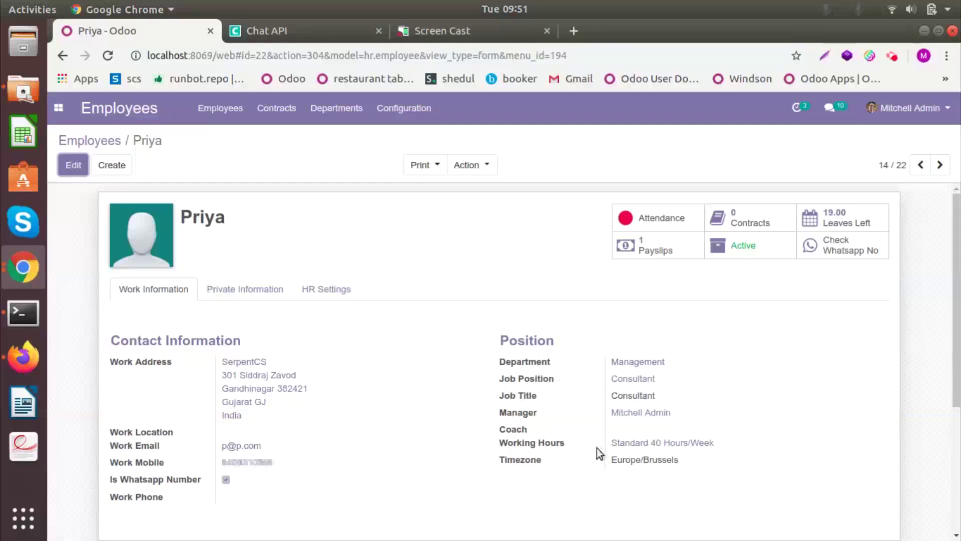
click(28, 356)
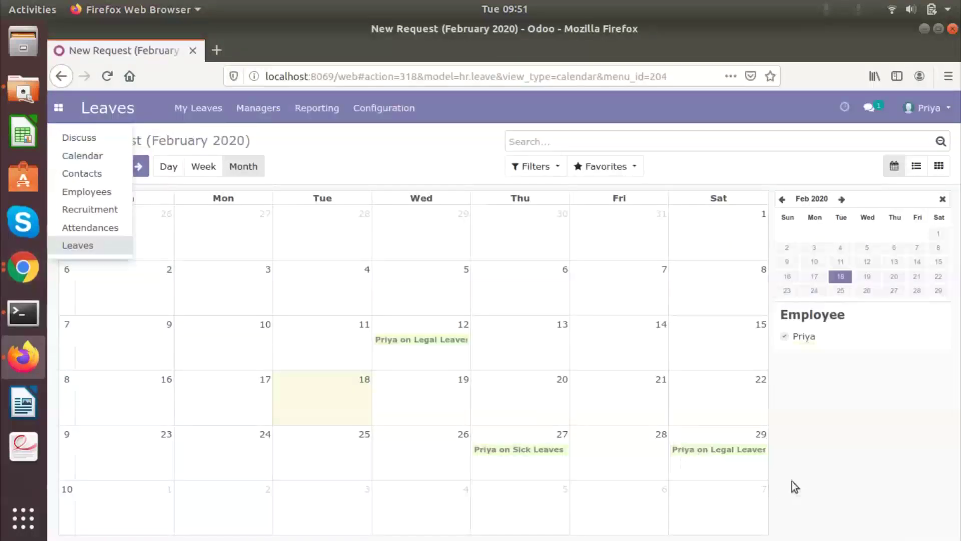
Step: Create and save a Legal Leaves 2020 request for March 1 on the leave calendar
click(719, 449)
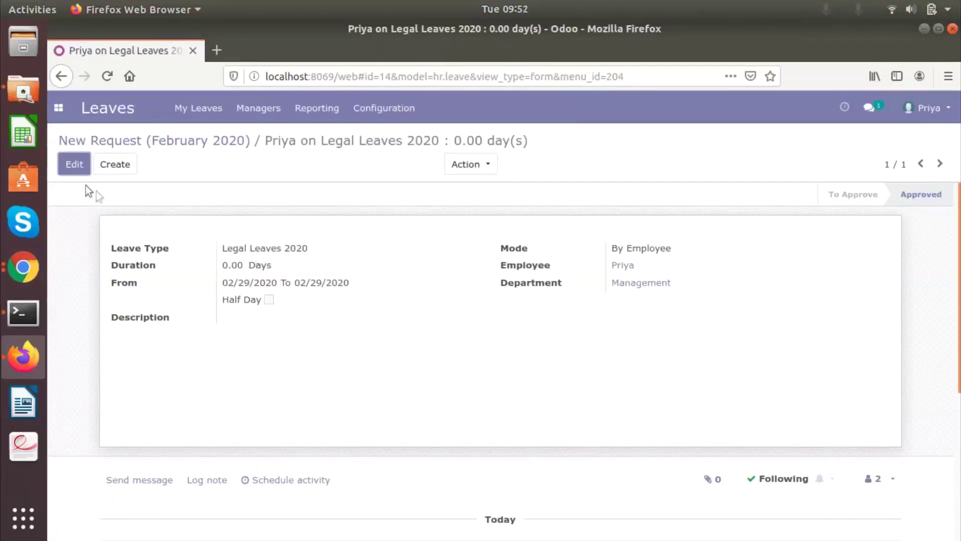
click(126, 140)
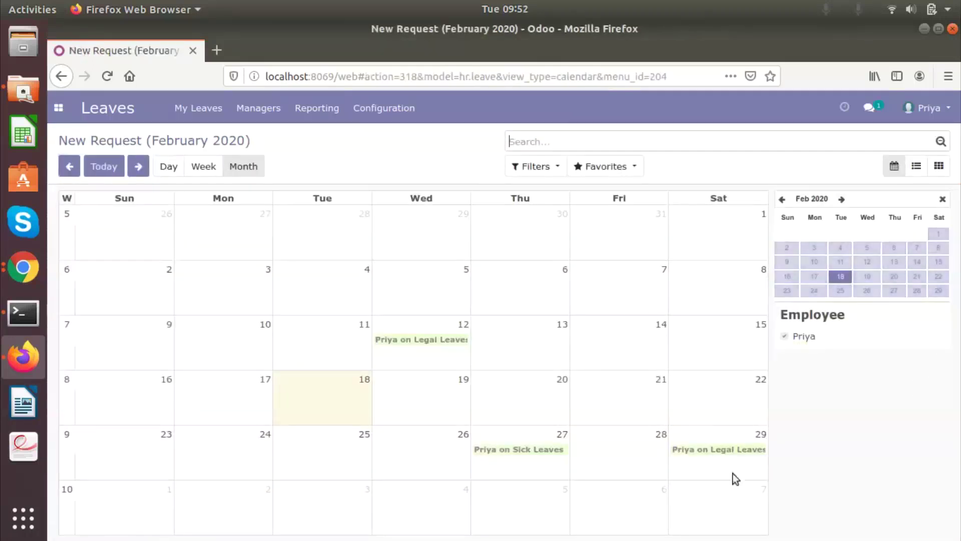
click(149, 503)
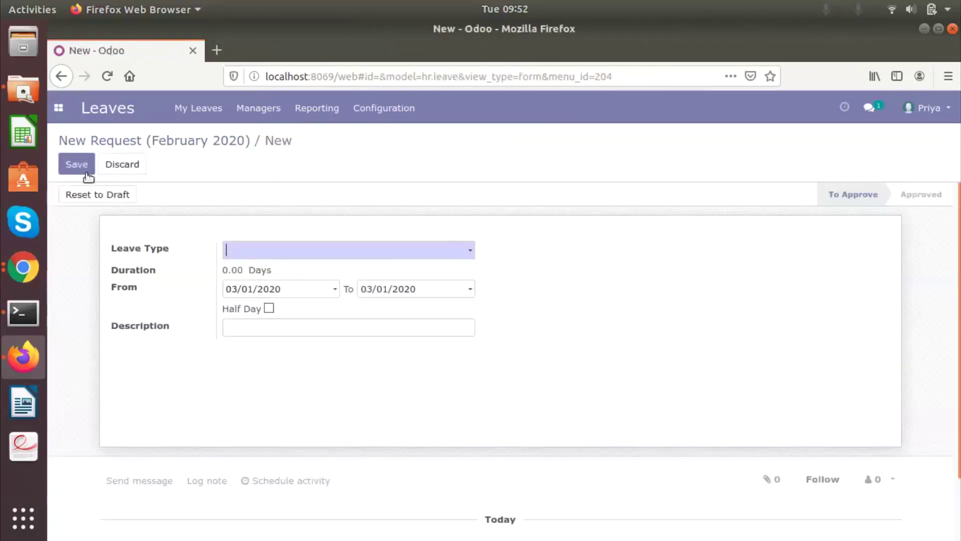
click(229, 252)
click(253, 273)
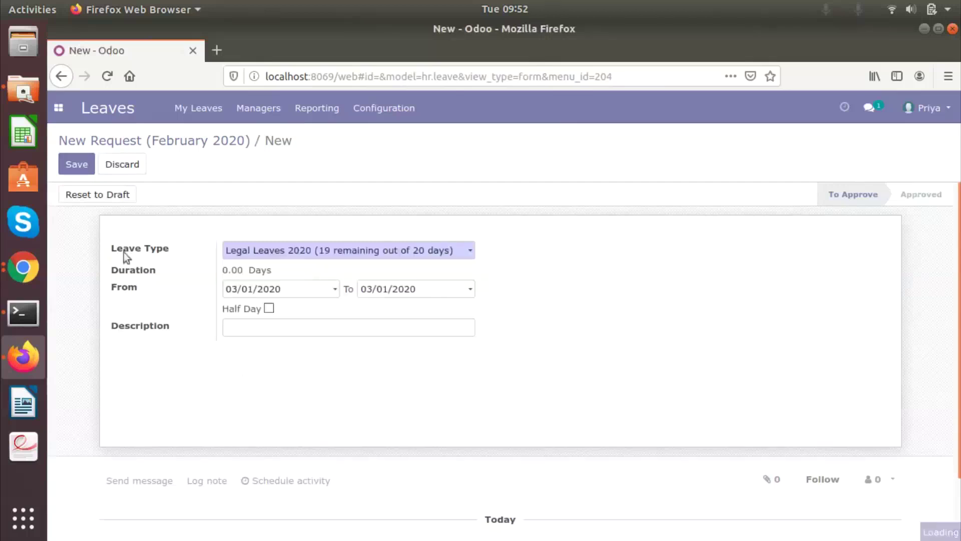
click(69, 170)
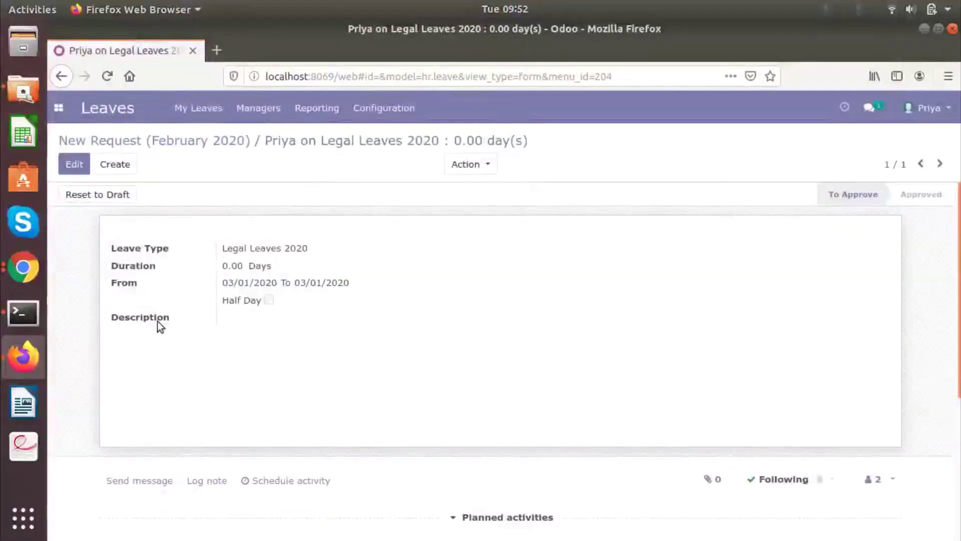
Step: Check the manager's WhatsApp chat in Chrome for the leave-request notification
click(20, 270)
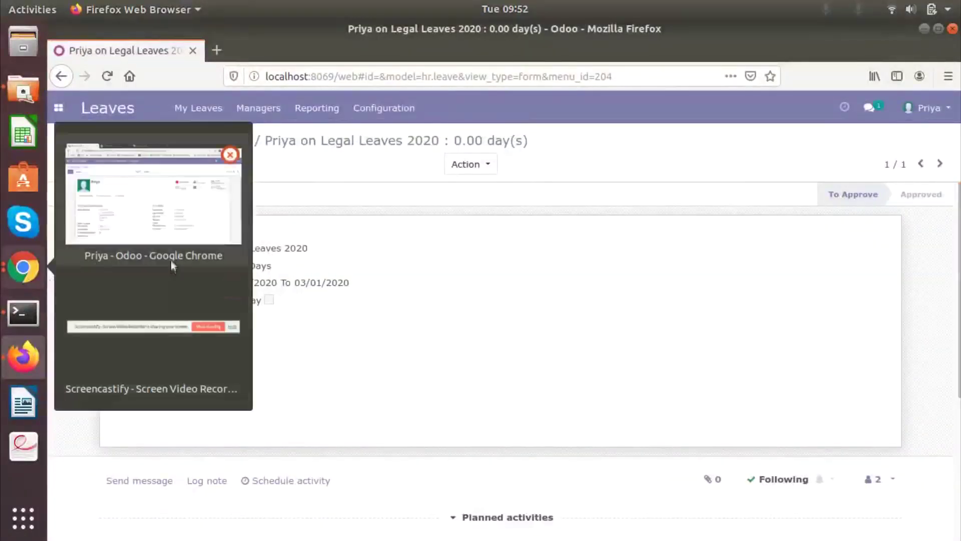
click(161, 217)
click(423, 39)
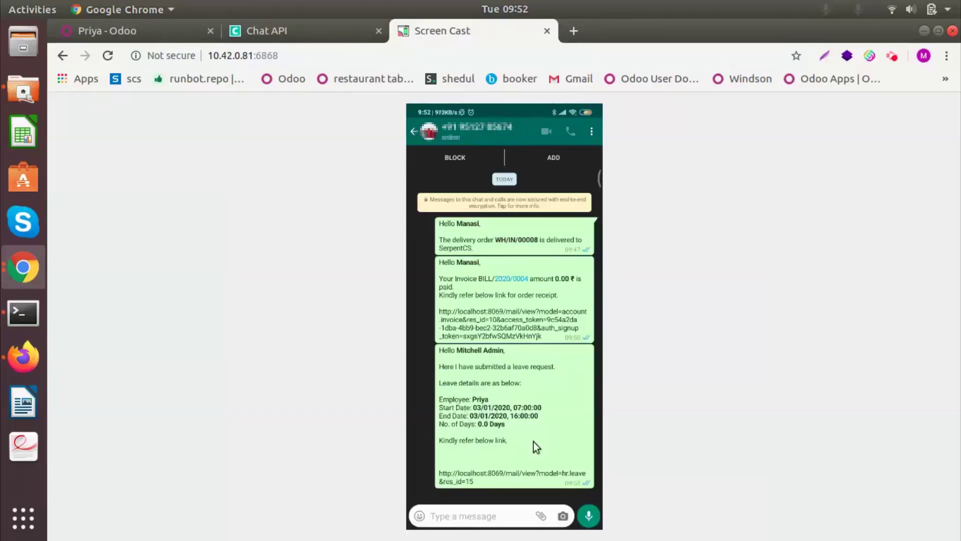
Step: Open the Leaves app's Managers > To Approve list of department leaves
click(108, 25)
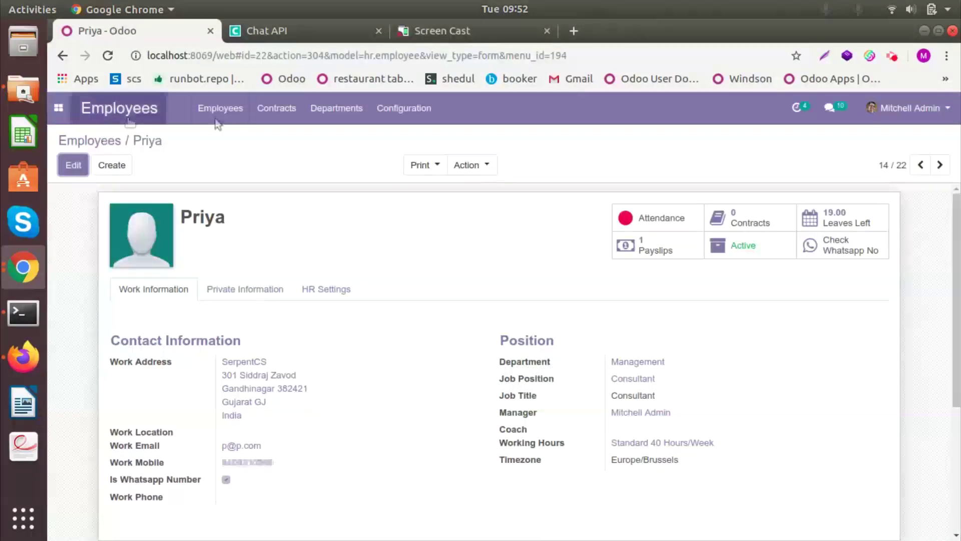
click(58, 108)
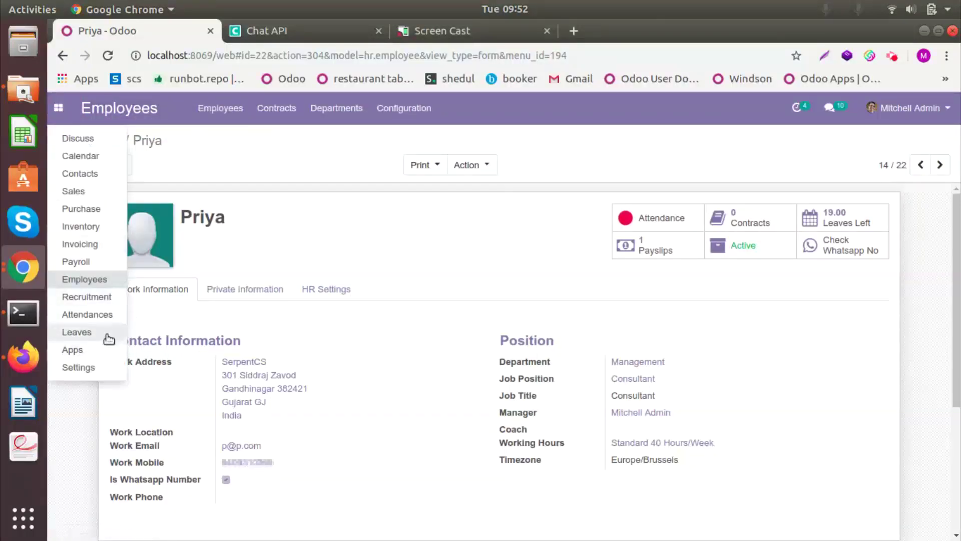
click(107, 334)
click(246, 109)
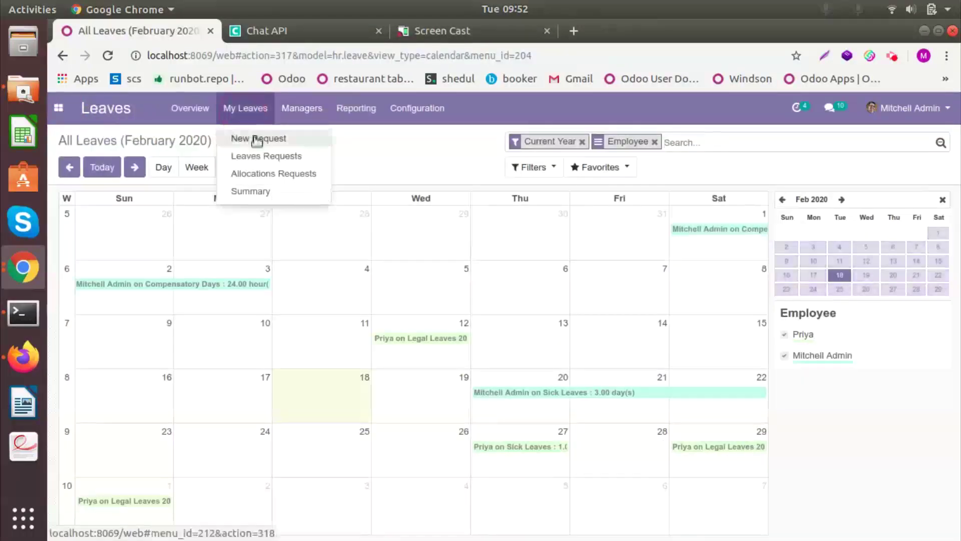
click(321, 155)
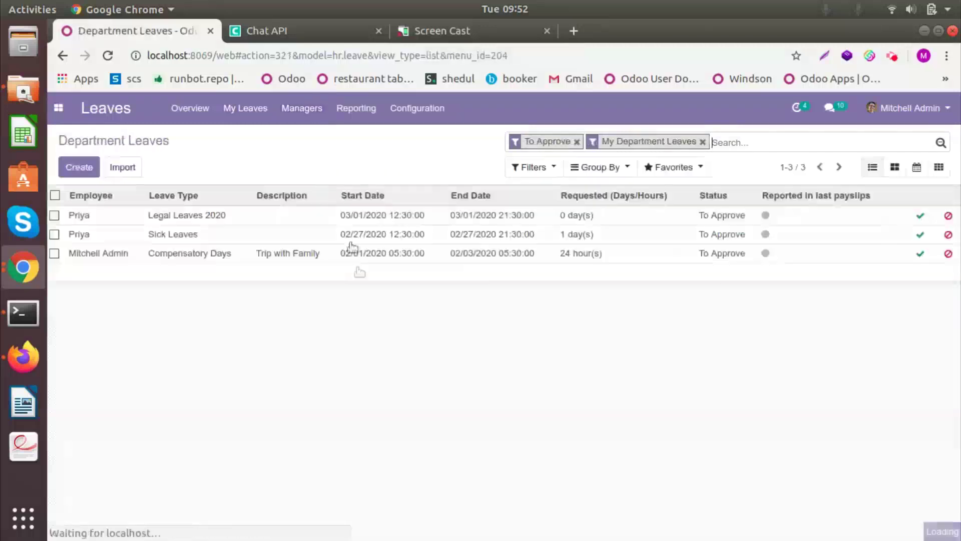
Step: Approve the Legal Leaves 2020 request and verify the WhatsApp approval message on the phone
click(370, 213)
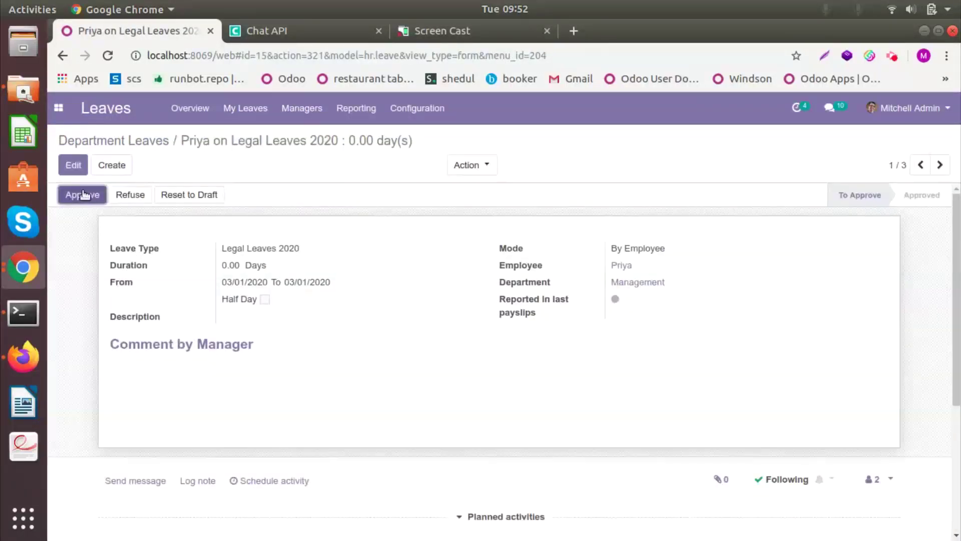
click(84, 194)
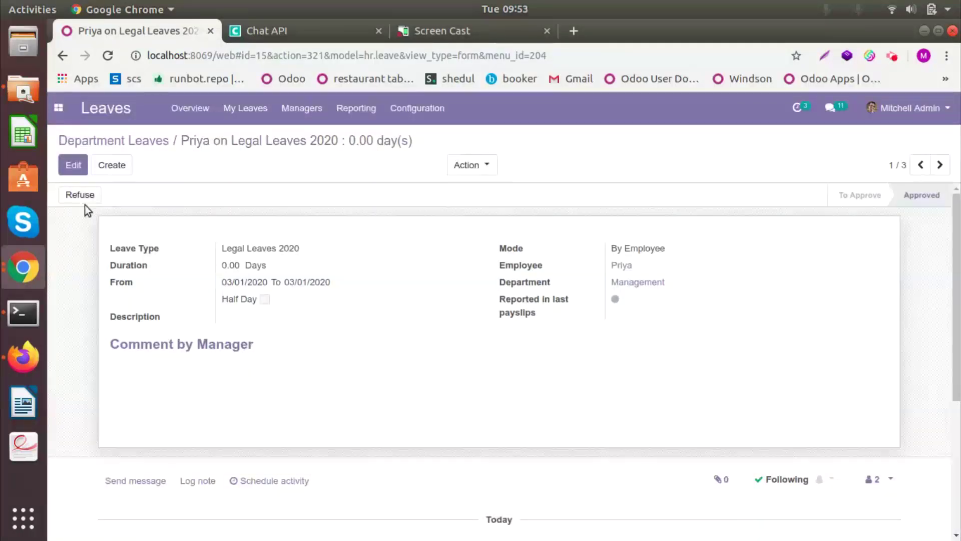
click(460, 31)
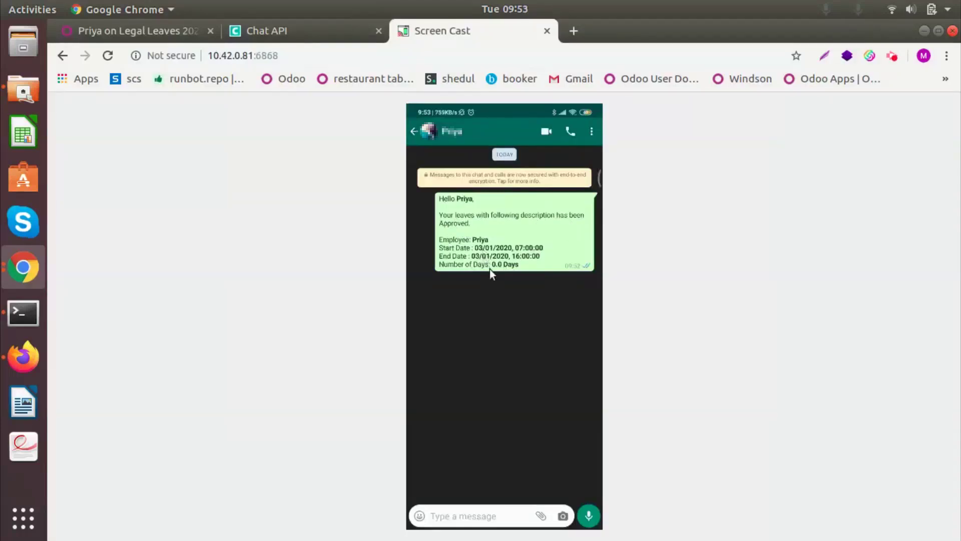
click(106, 34)
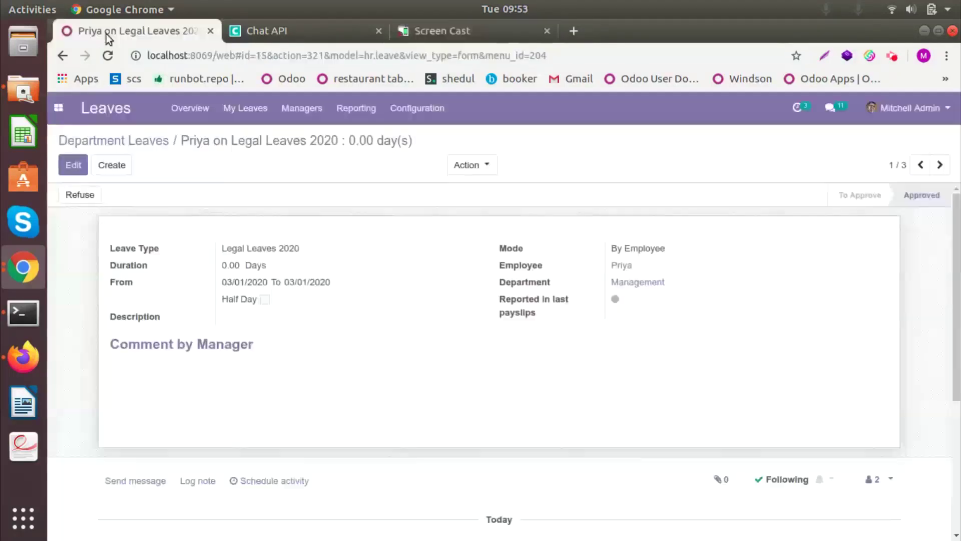
Step: Open the Whatsapp composer from Contacts and select the recipient contact
click(58, 108)
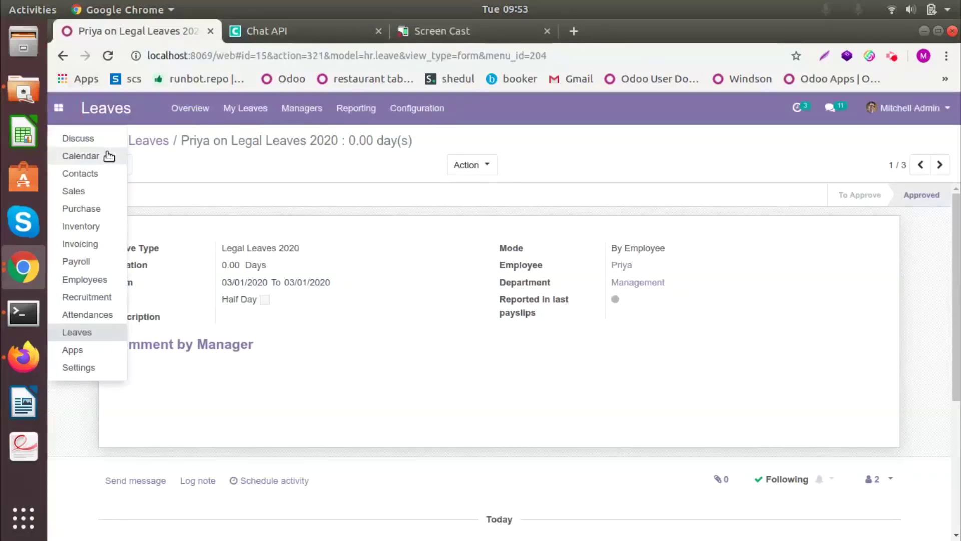
click(90, 180)
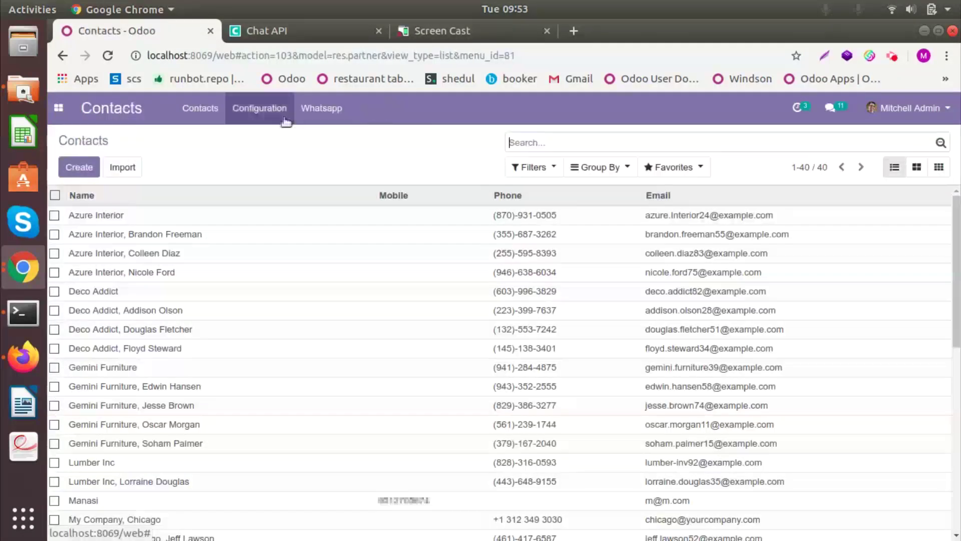
click(321, 108)
click(320, 134)
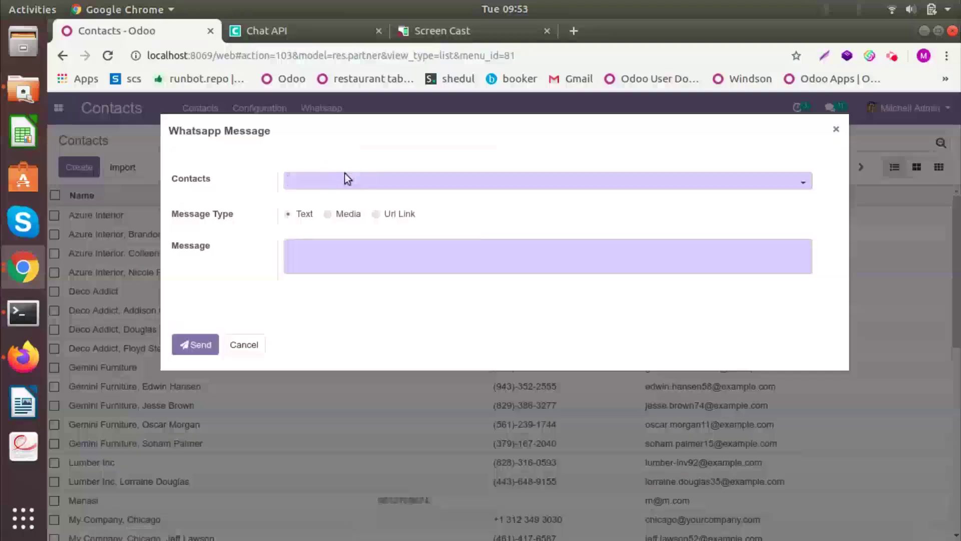
click(343, 181)
click(344, 205)
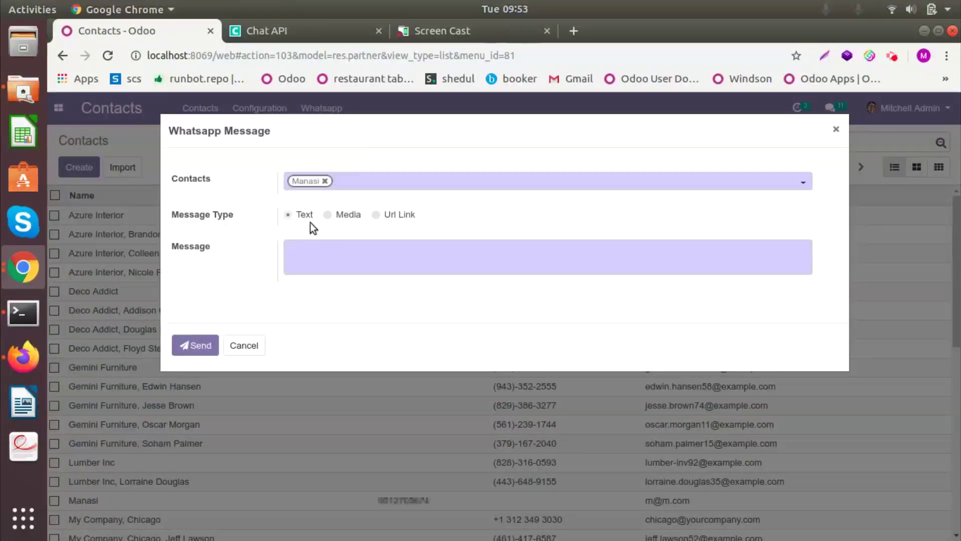
Step: Enter 'Hello' as the Text message and send it
click(349, 255)
text(hHello)
key(BackSpace)
key(BackSpace)
key(BackSpace)
key(BackSpace)
key(BackSpace)
key(BackSpace)
text(Hello)
click(198, 350)
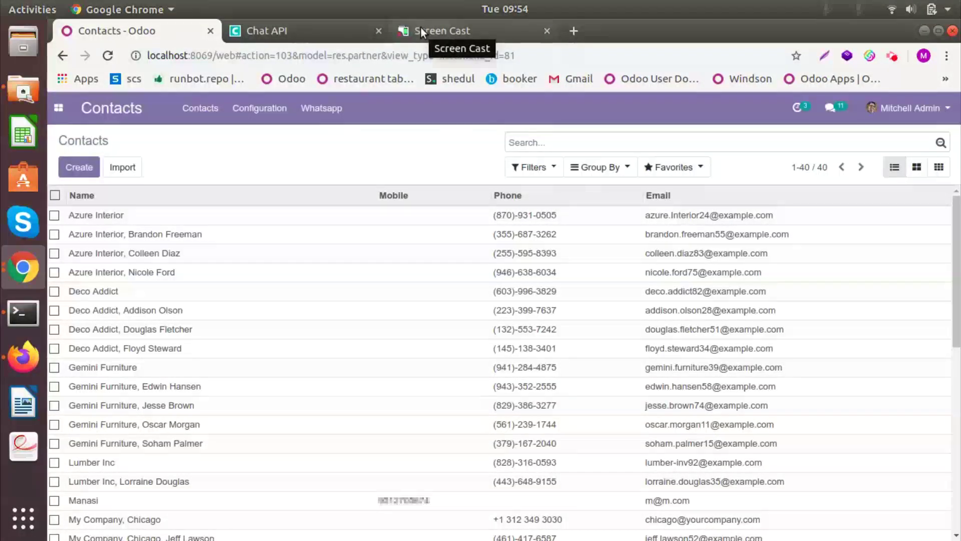
Step: Verify the Hello message on the phone, then open the Whatsapp Message Log from Contacts
click(456, 27)
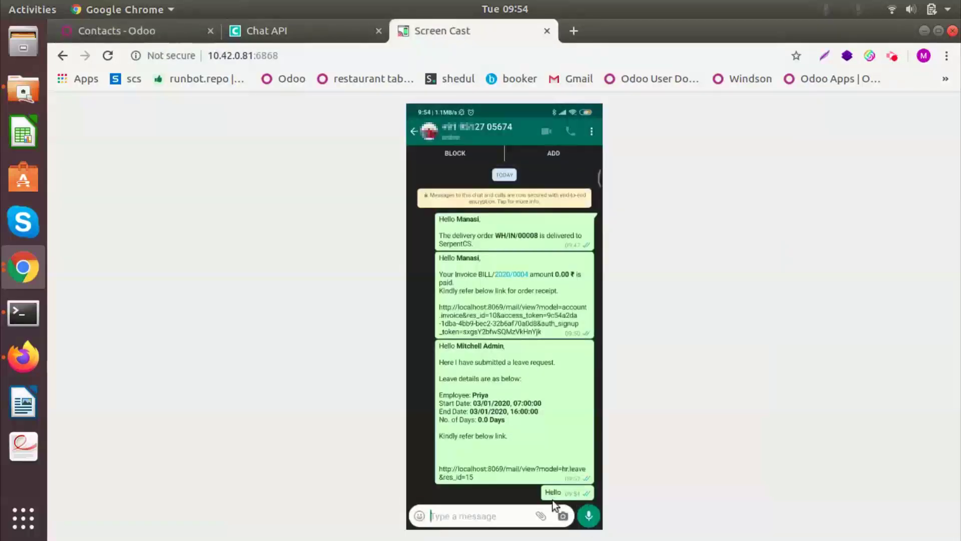
click(124, 31)
click(317, 121)
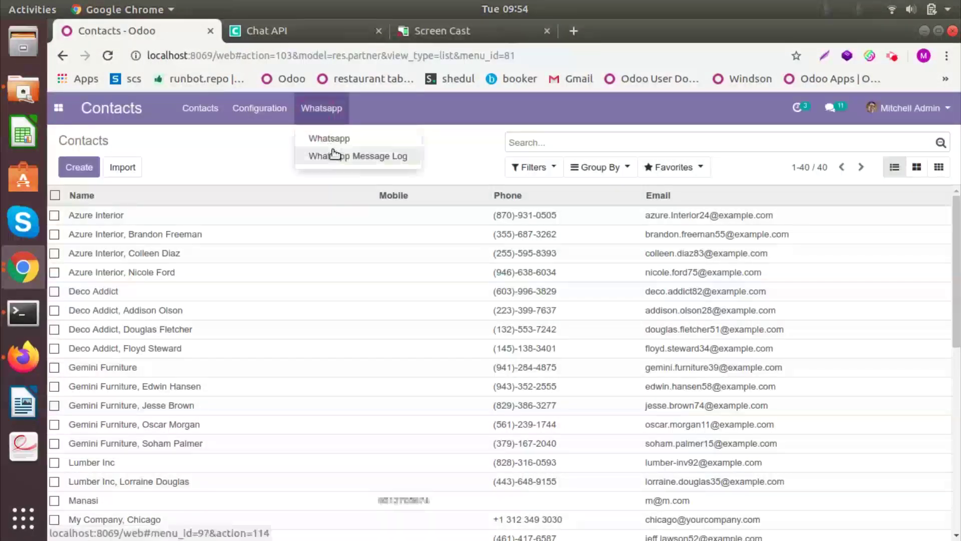
click(335, 160)
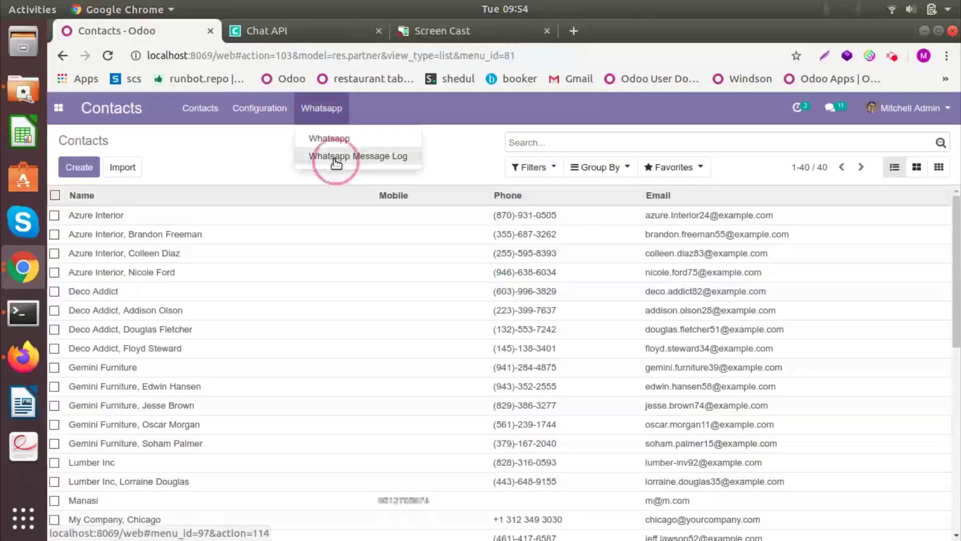
Step: Remove the Failed filter, scroll through all logged messages, and open Settings
click(554, 144)
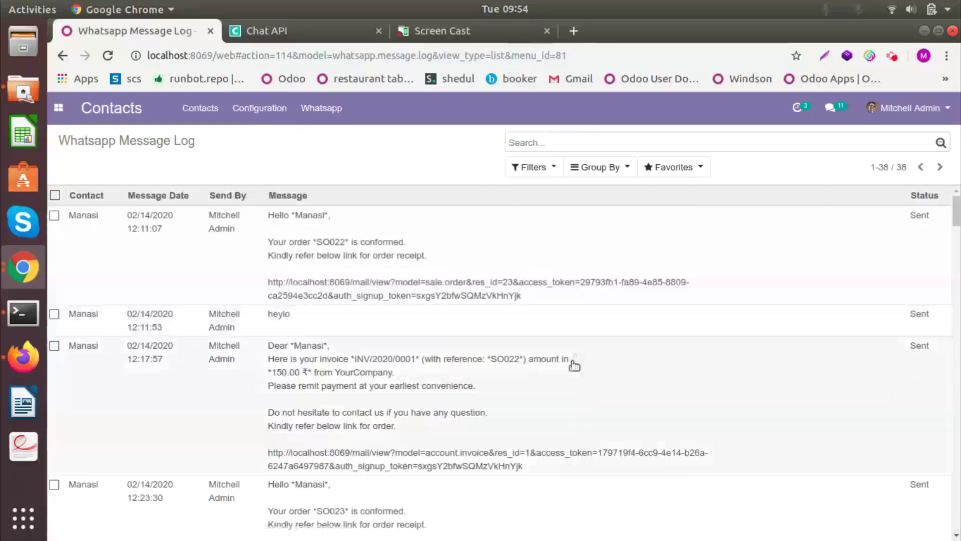
scroll(571, 351, down, 10)
scroll(572, 347, down, 15)
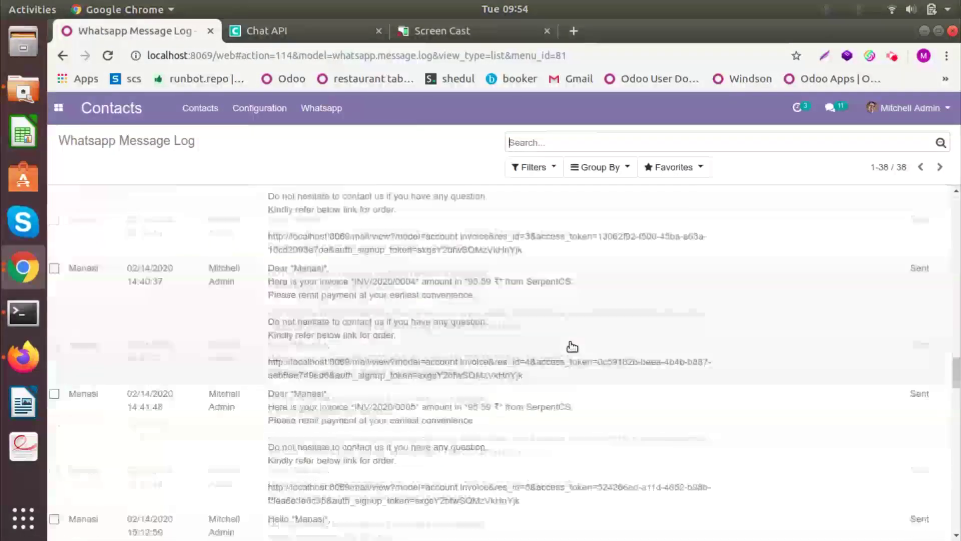
scroll(569, 357, down, 3)
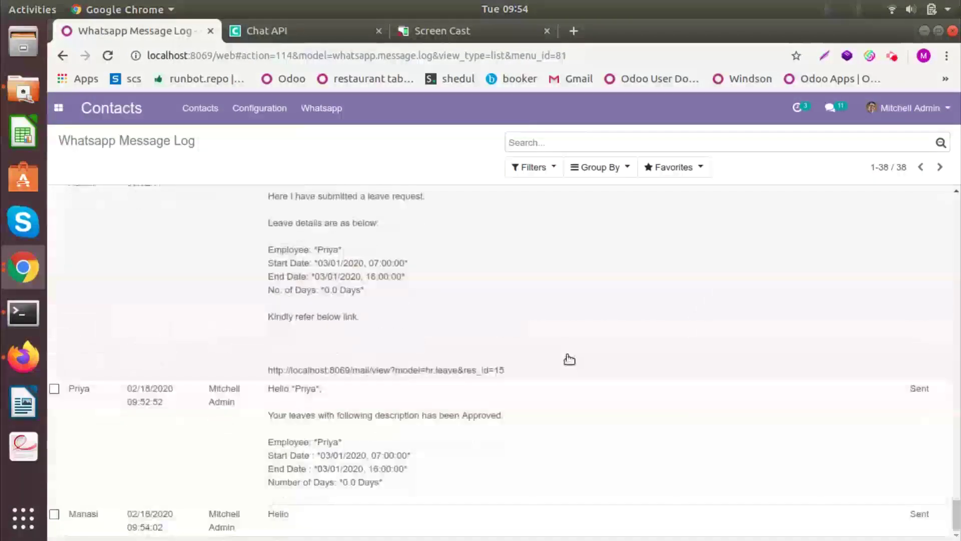
click(59, 108)
click(75, 367)
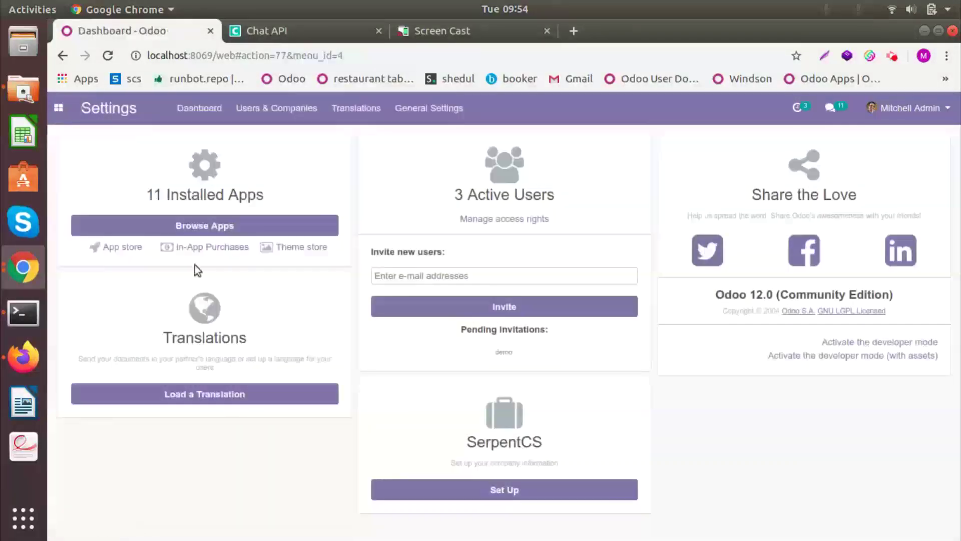